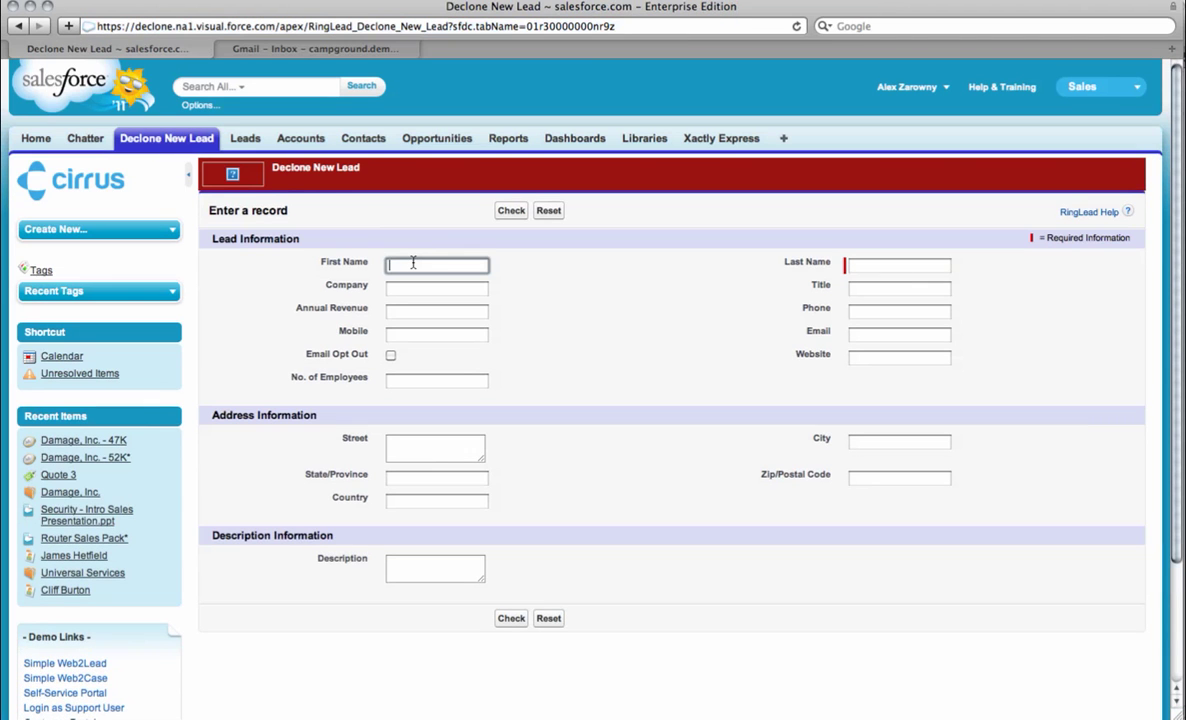
Enter the new lead's first and last name, fixing a typo in the last name.
type("James")
left_click(899, 265)
type("Hae")
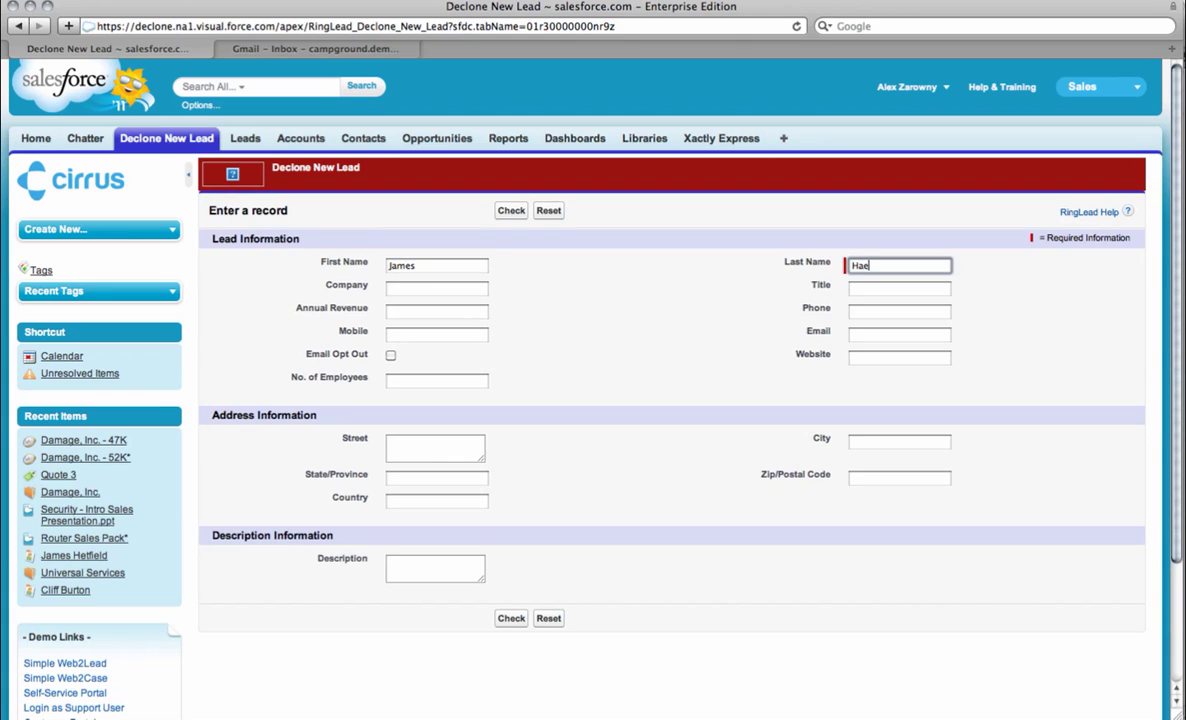
key("BackSpace")
key("BackSpace")
type("etfield")
Paste the lead's e-mail, correct one digit, and run the duplicate check.
left_click(862, 334)
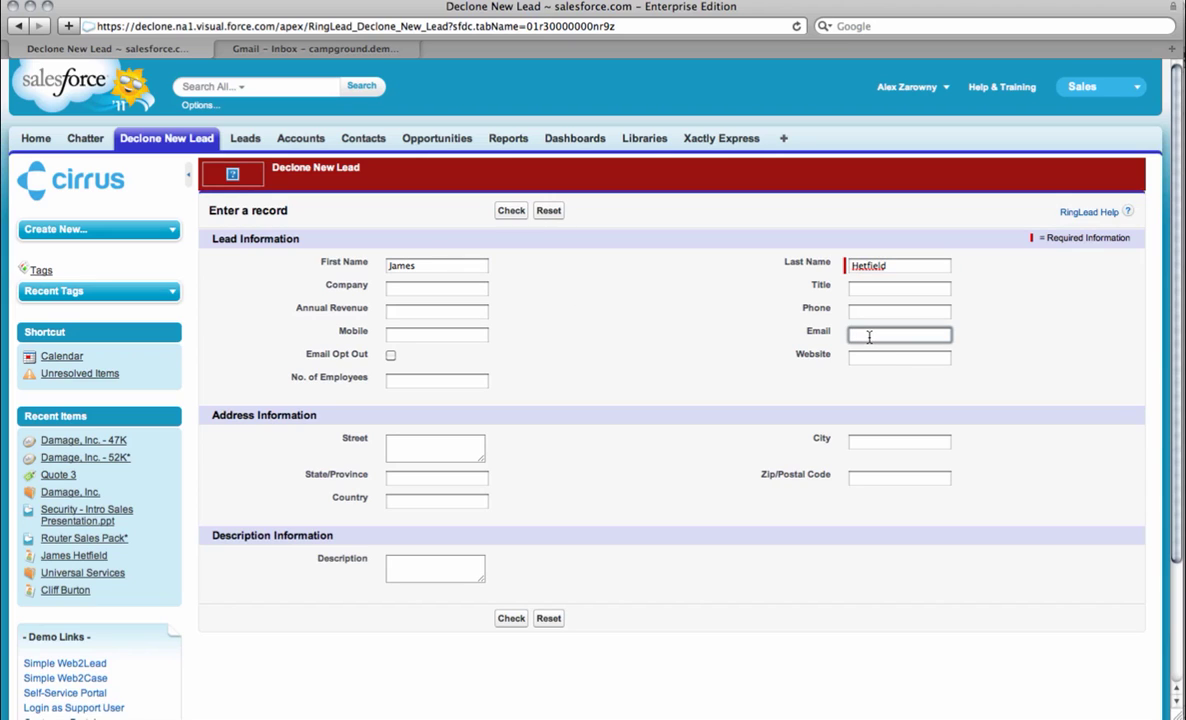
key("super+v")
left_click(895, 335)
key("BackSpace")
type("2")
left_click(512, 212)
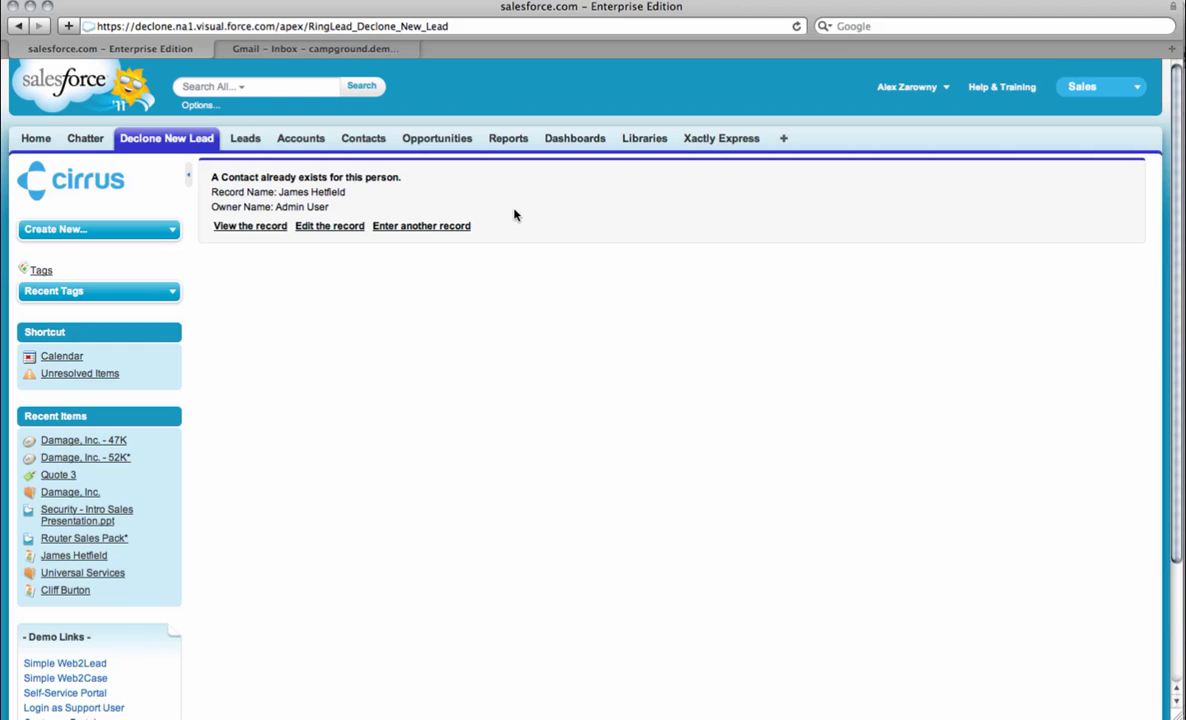
Highlight the word Contact in the duplicate-match message.
left_click_drag(219, 177, 262, 178)
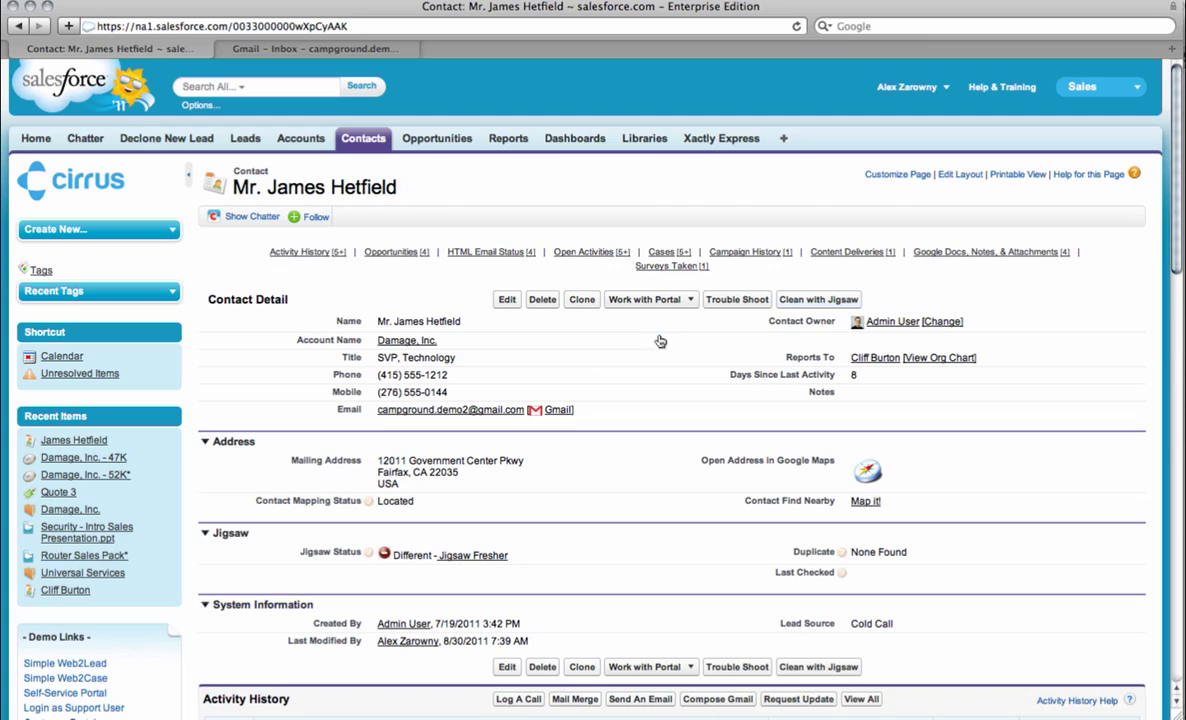
Open the Damage, Inc. account, note its Dreamforce alert term, and browse its Chatter feed.
left_click(407, 341)
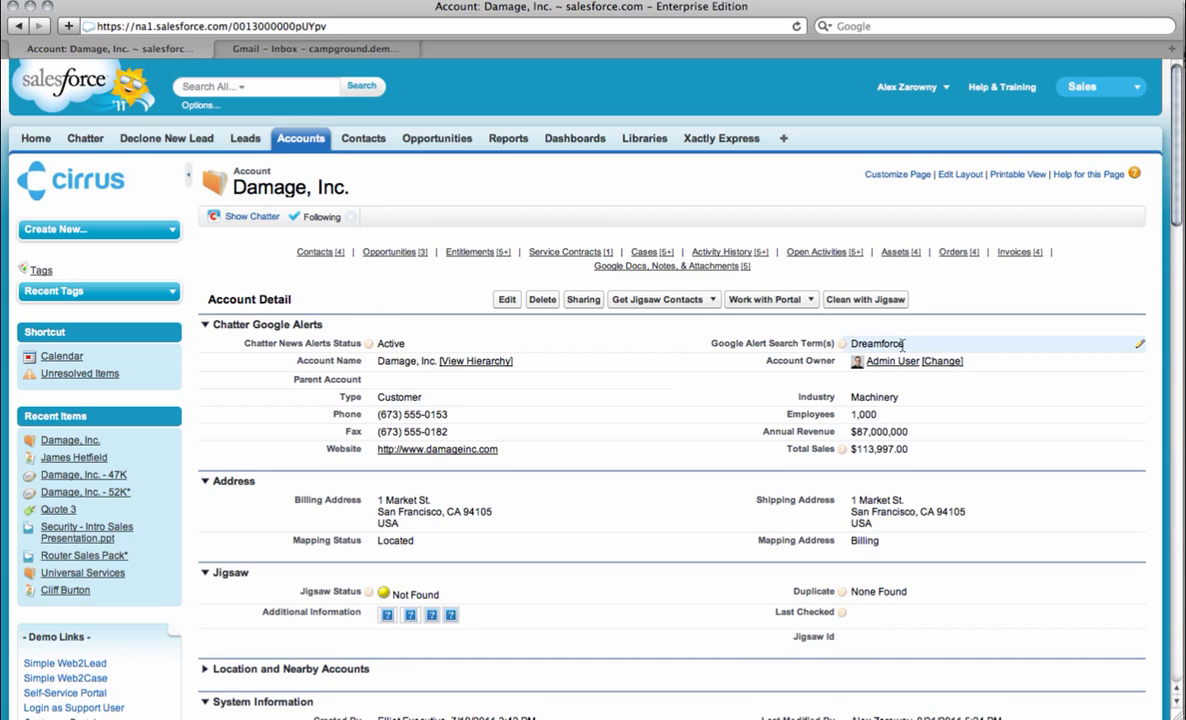
left_click_drag(906, 344, 851, 344)
left_click(262, 217)
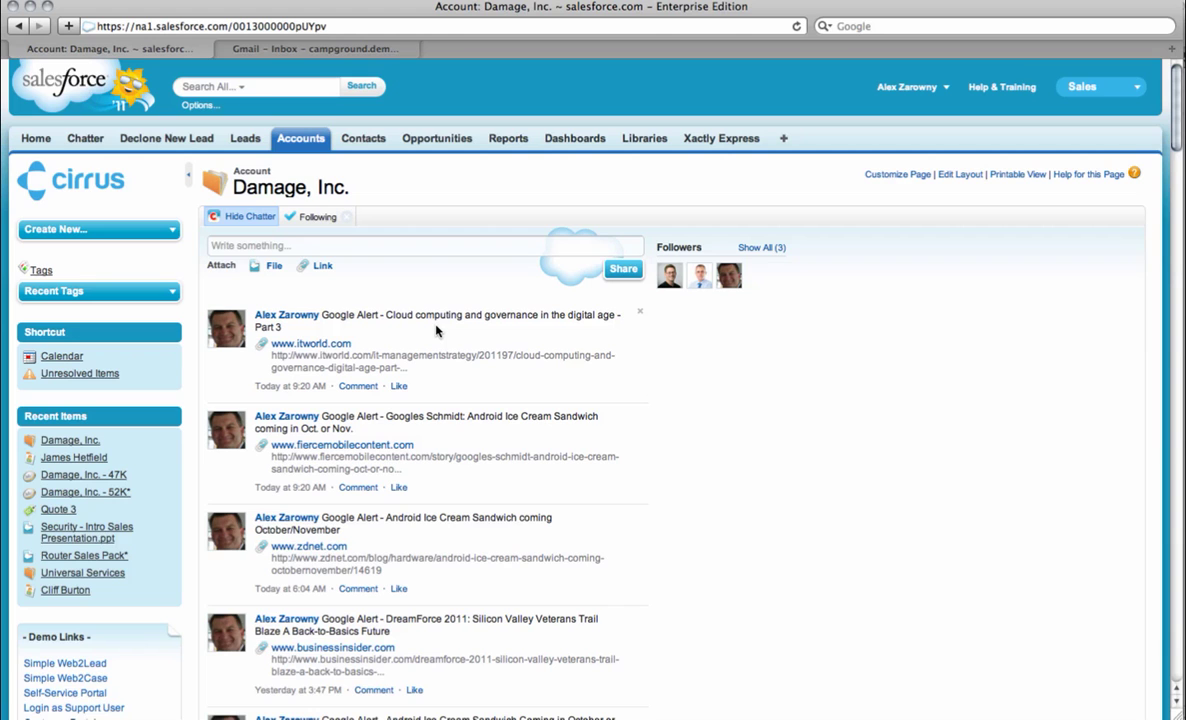
scroll(436, 331, "down", 5)
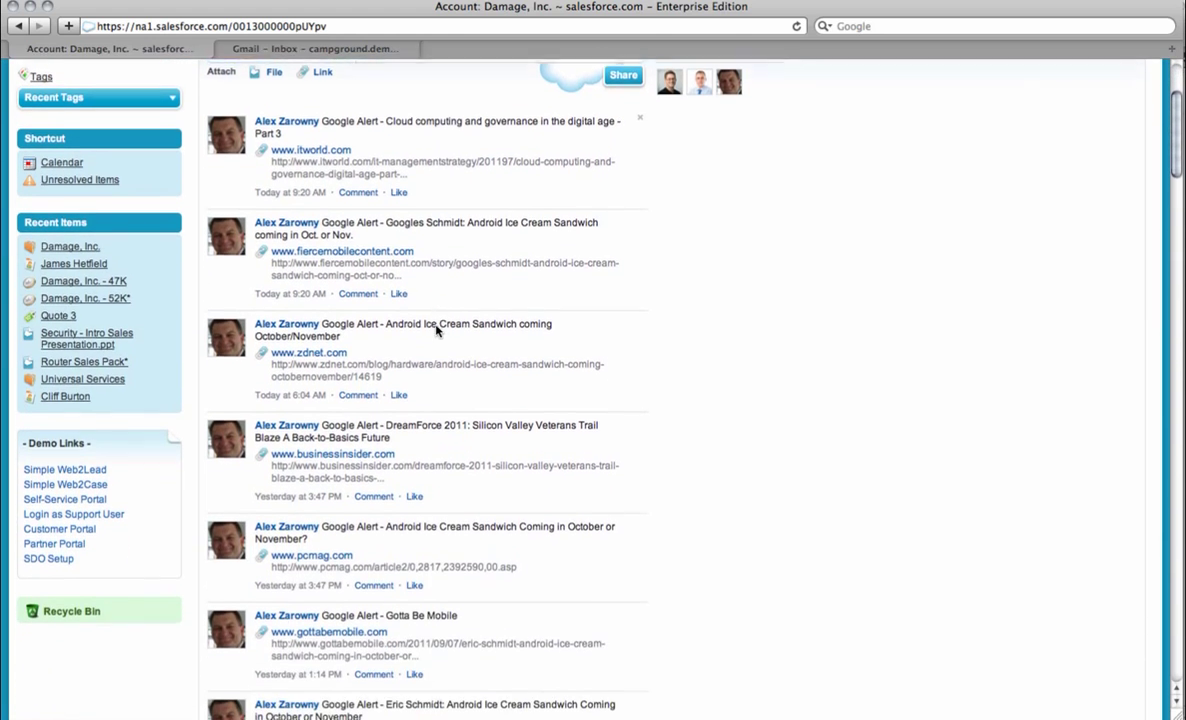
scroll(436, 331, "down", 1)
scroll(436, 331, "up", 6)
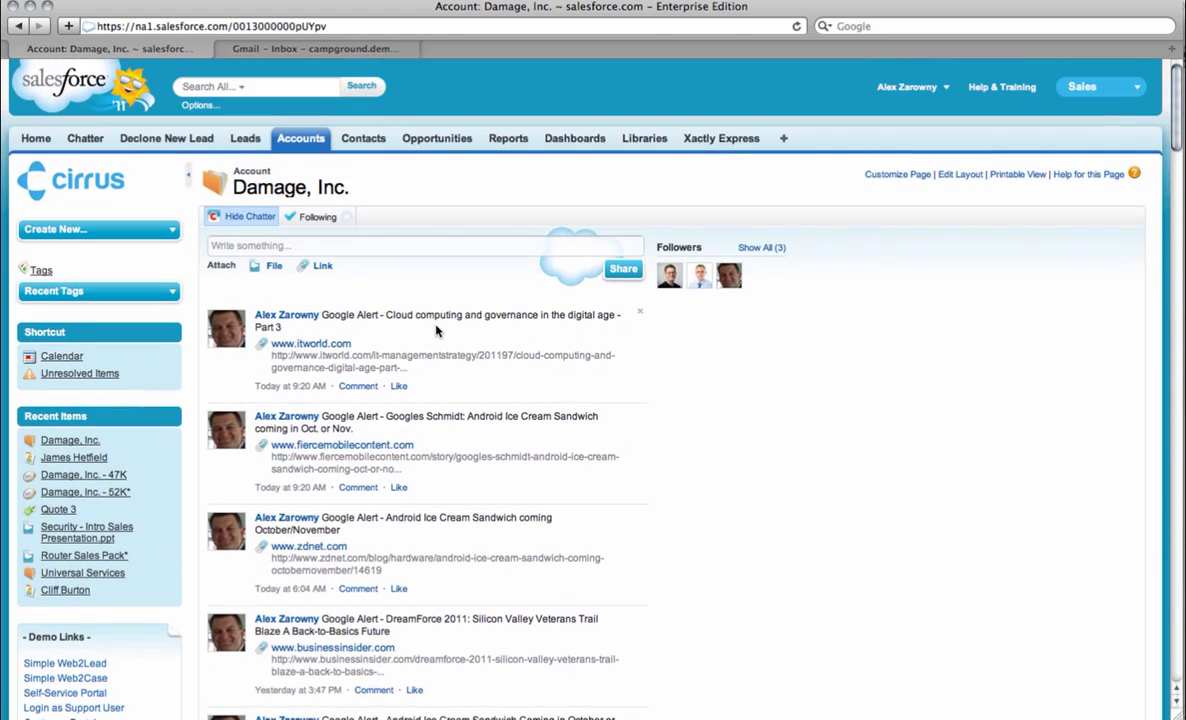
left_click(249, 217)
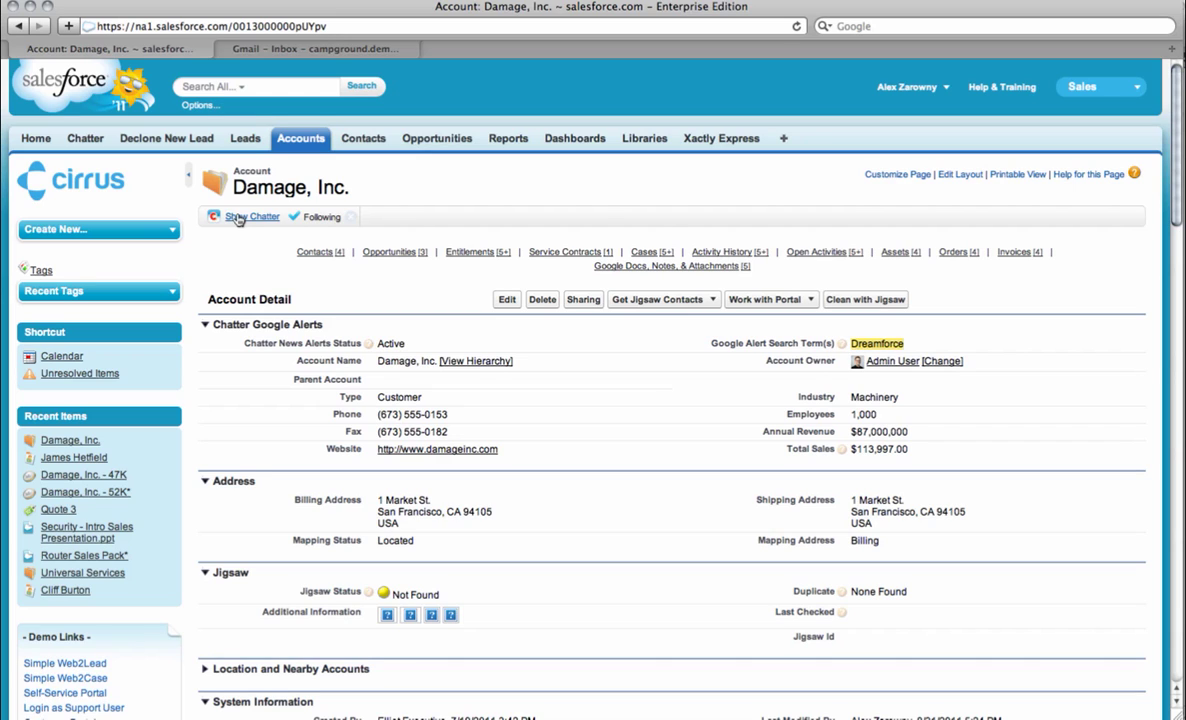
Open the Damage, Inc. - 52K* opportunity from the Opportunities [3] list.
mouse_move(370, 245)
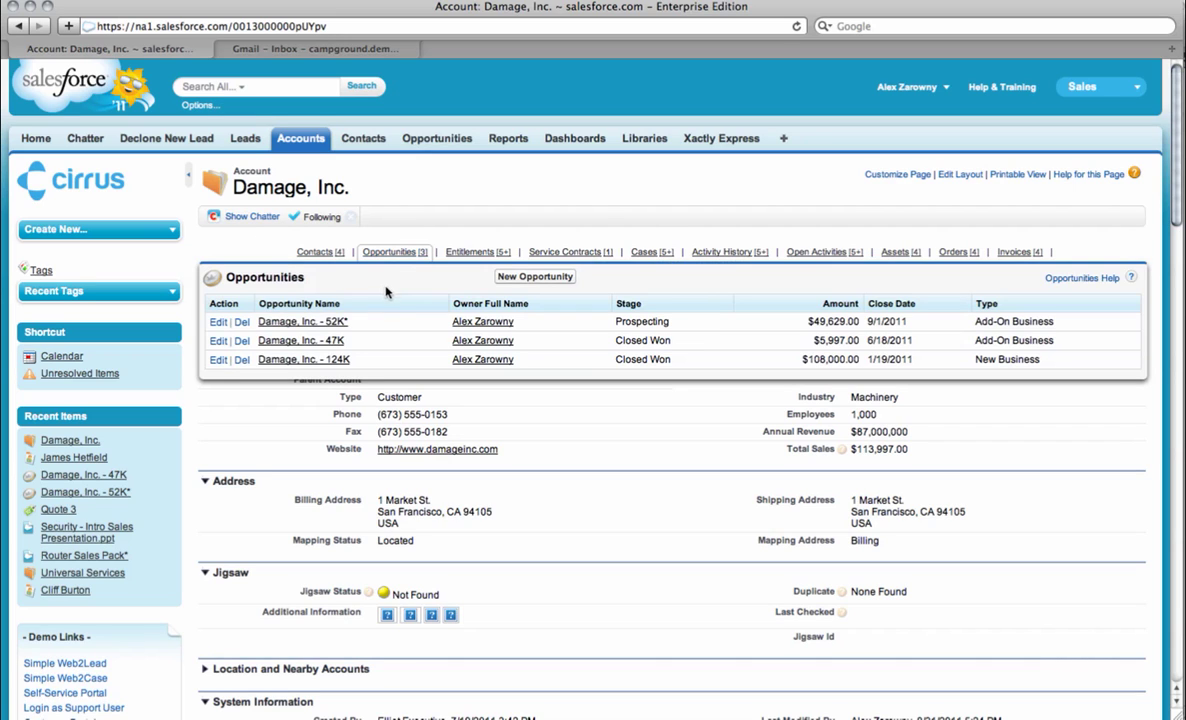
left_click(316, 325)
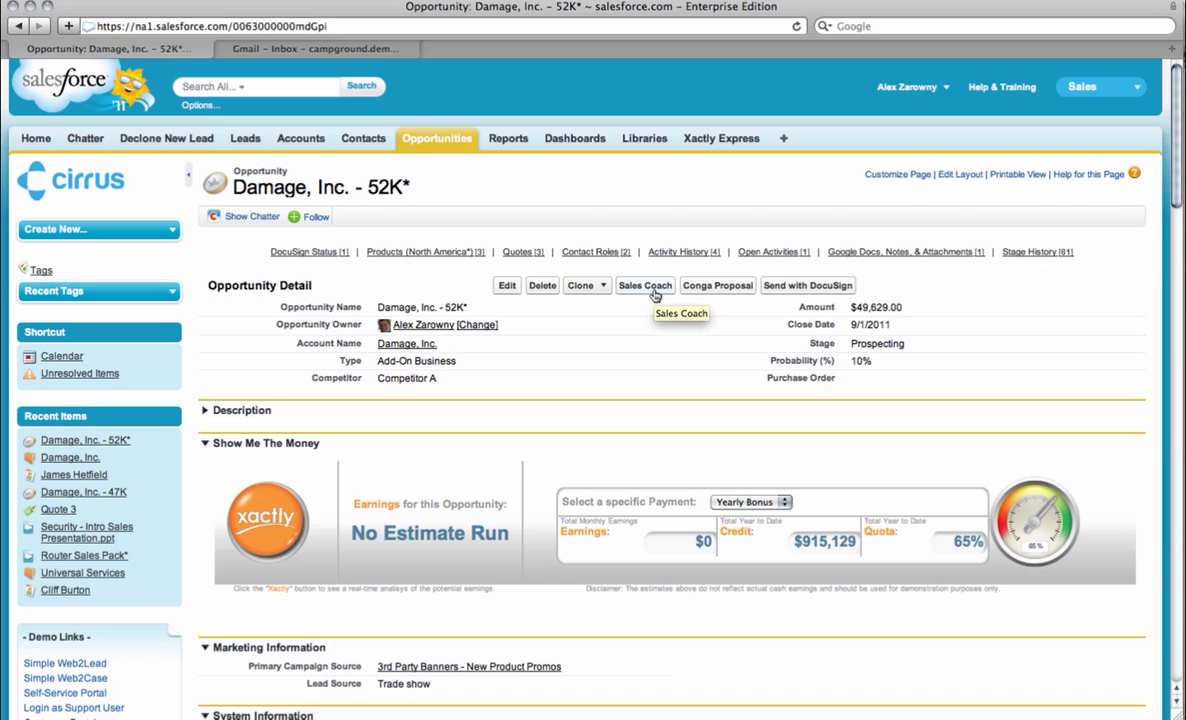
Open the opportunity's Sales Coach guide and shift it slightly left.
left_click(654, 292)
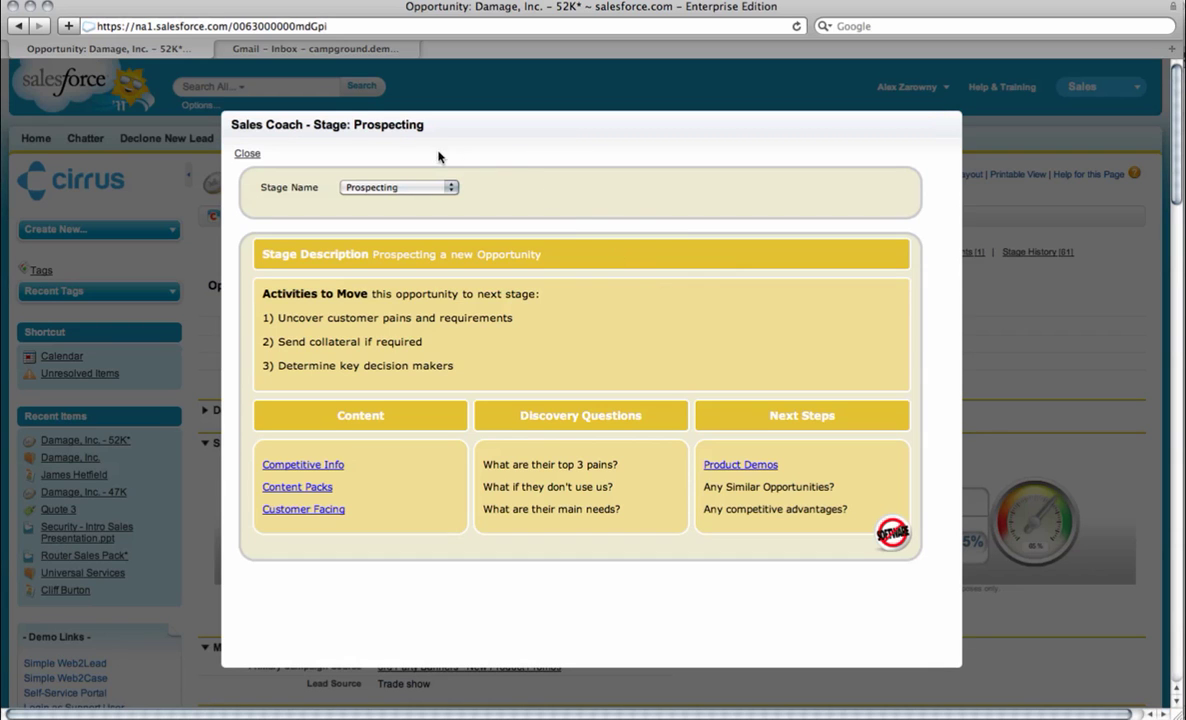
left_click_drag(433, 125, 404, 126)
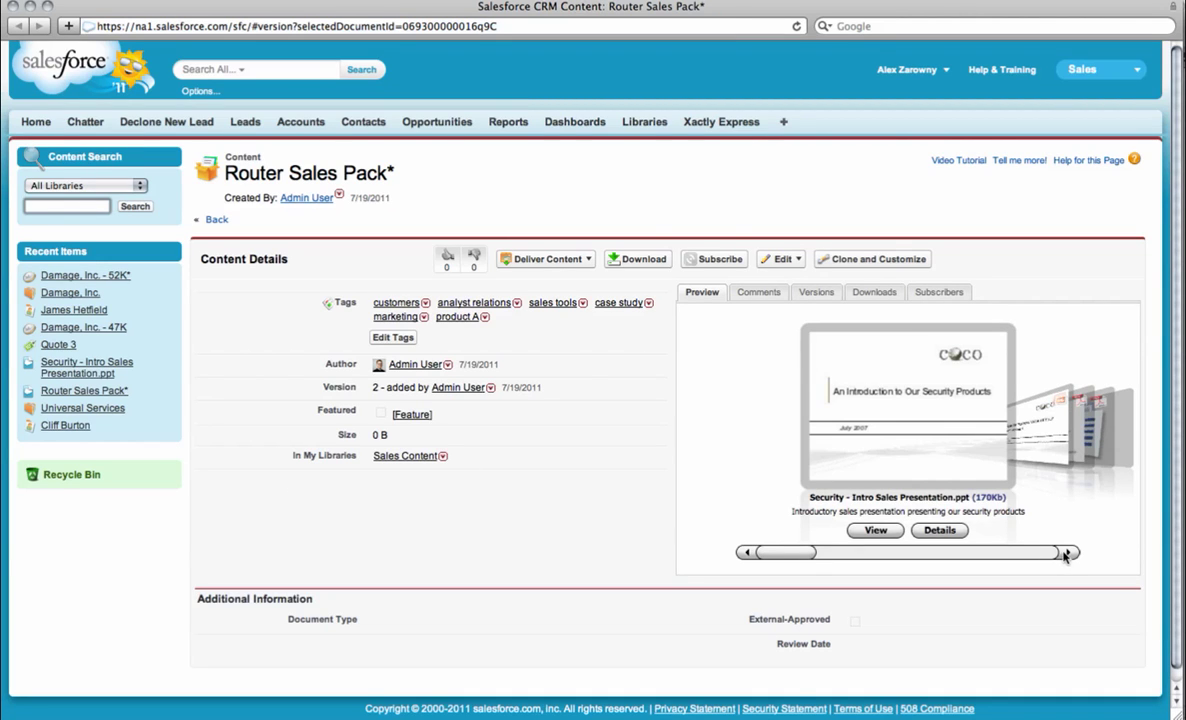
Page the preview to the WRX 620 Quick Start Guide and view the Deliver Content options.
left_click(1067, 553)
left_click(1067, 553)
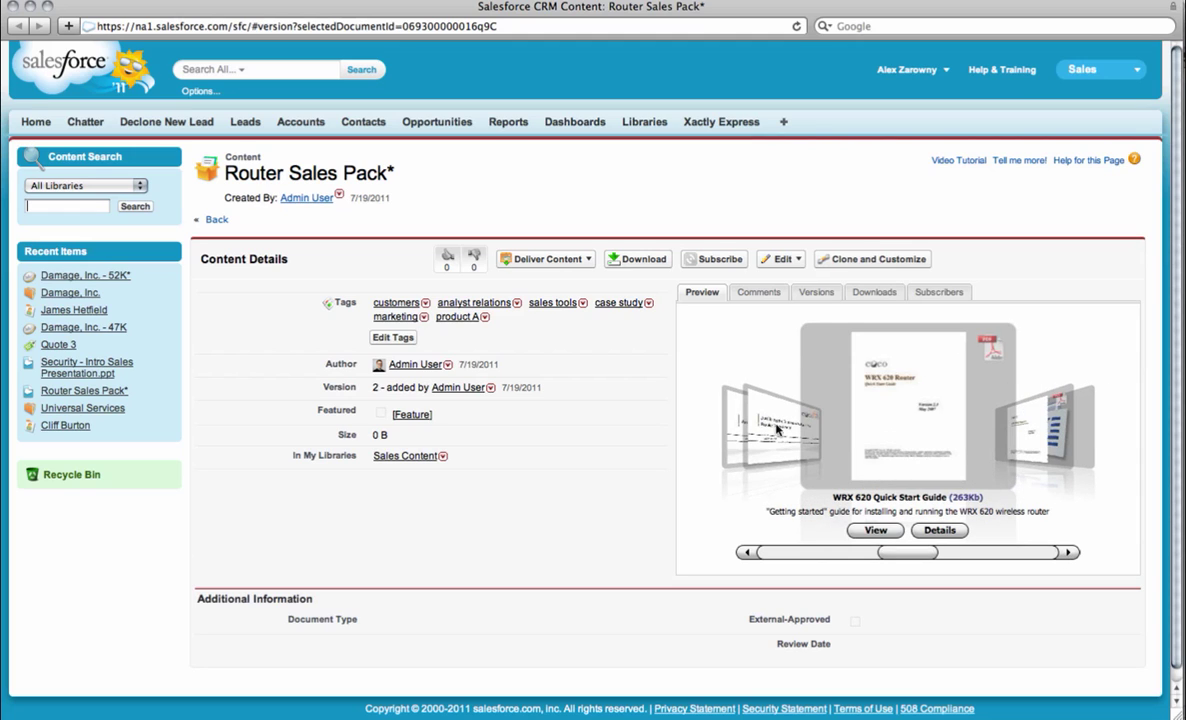
left_click(589, 260)
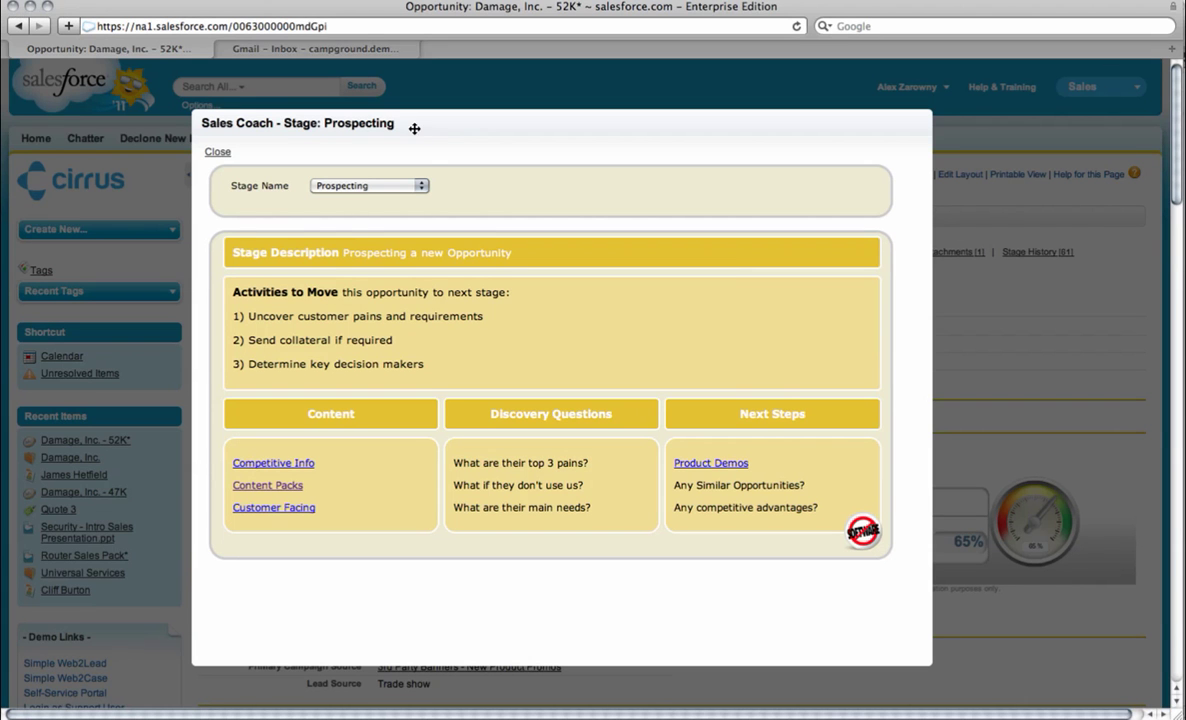
Review the Needs Analysis stage coaching in Sales Coach, then close the guide.
left_click(422, 185)
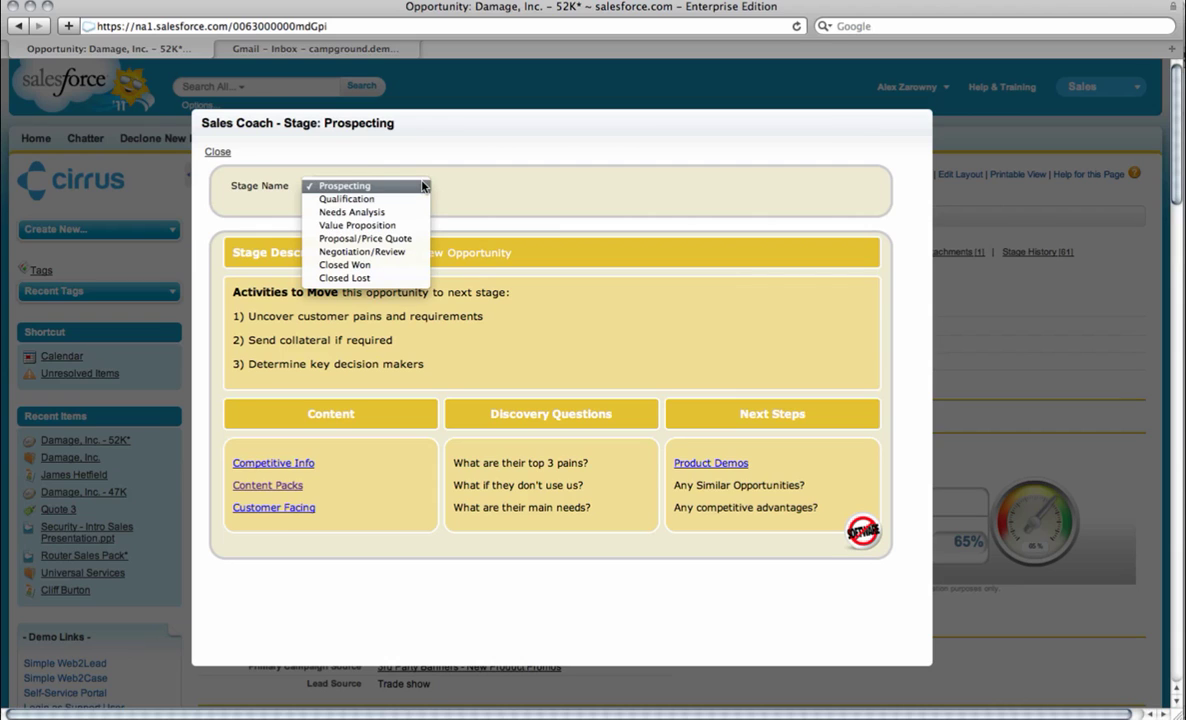
left_click(380, 212)
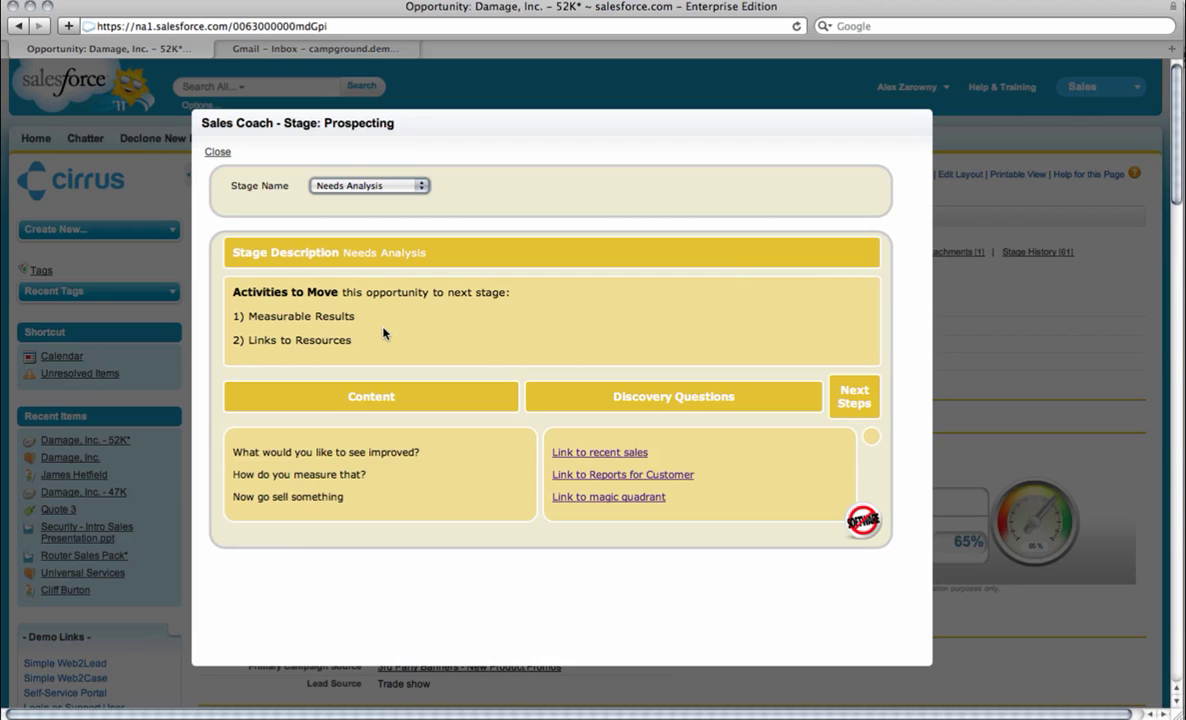
left_click(217, 153)
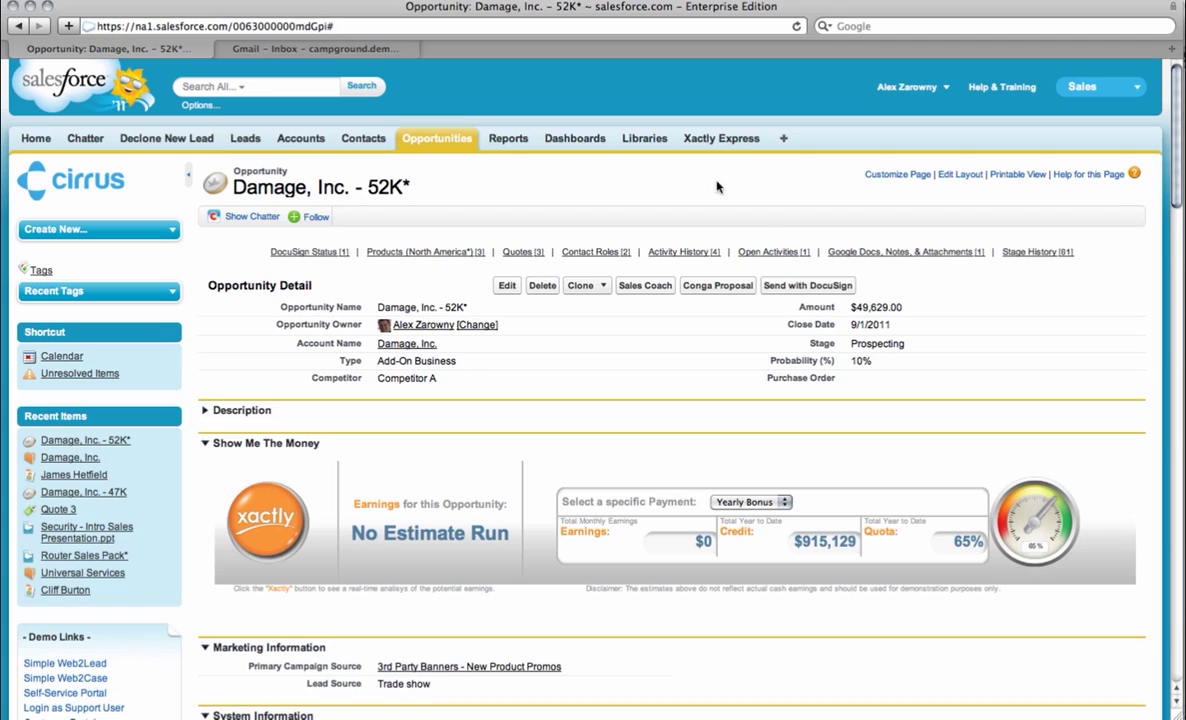
Estimate xactly commission on the $49,629.00 amount and list the North America products.
left_click_drag(907, 313, 858, 313)
left_click(273, 521)
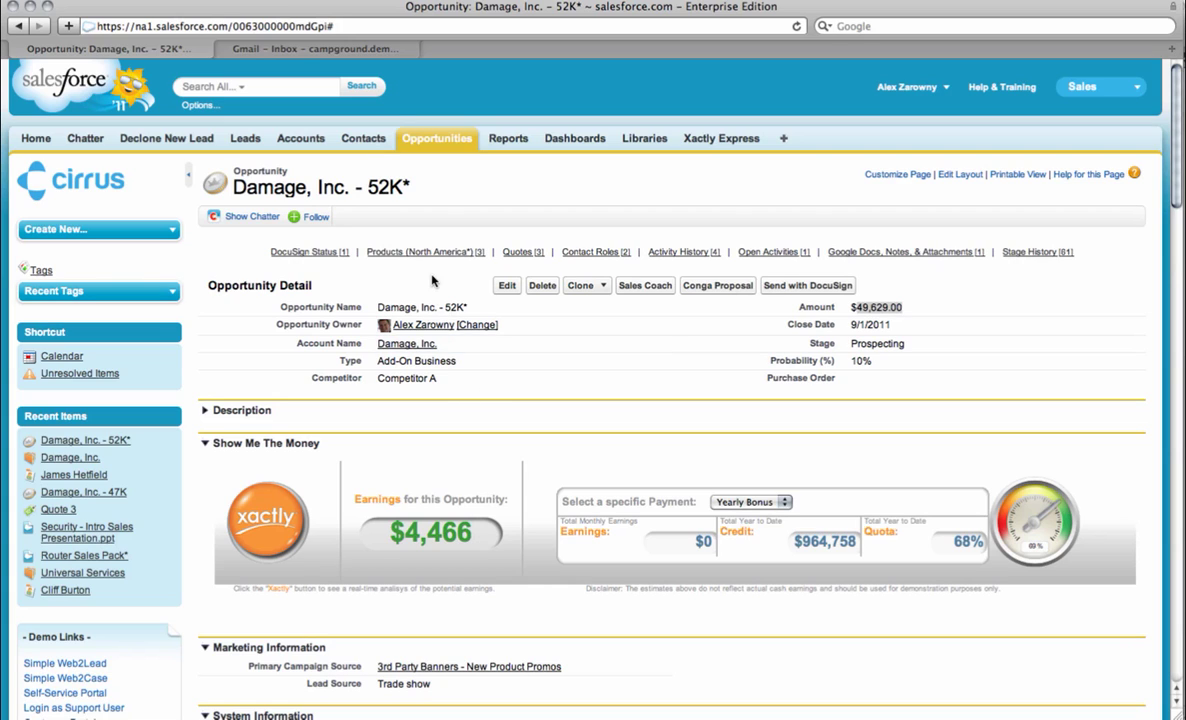
left_click(405, 253)
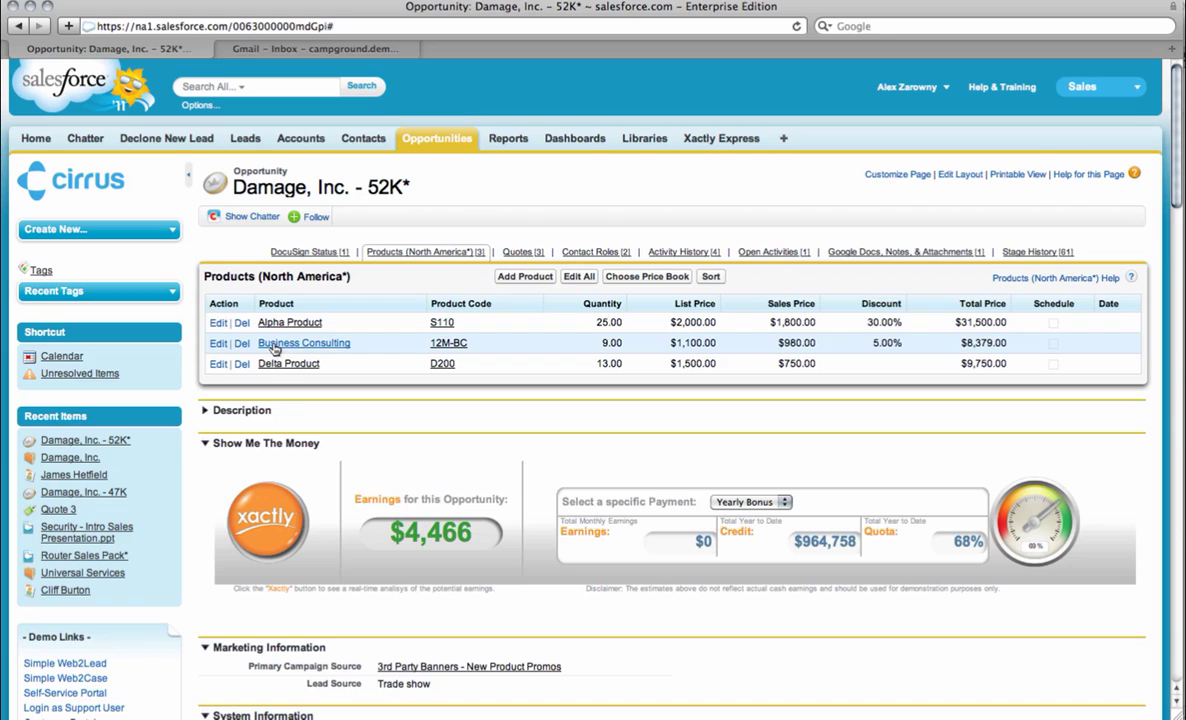
Change Business Consulting's sales price from 980.00 to 500 and recalculate earnings to $4,097.
left_click(217, 344)
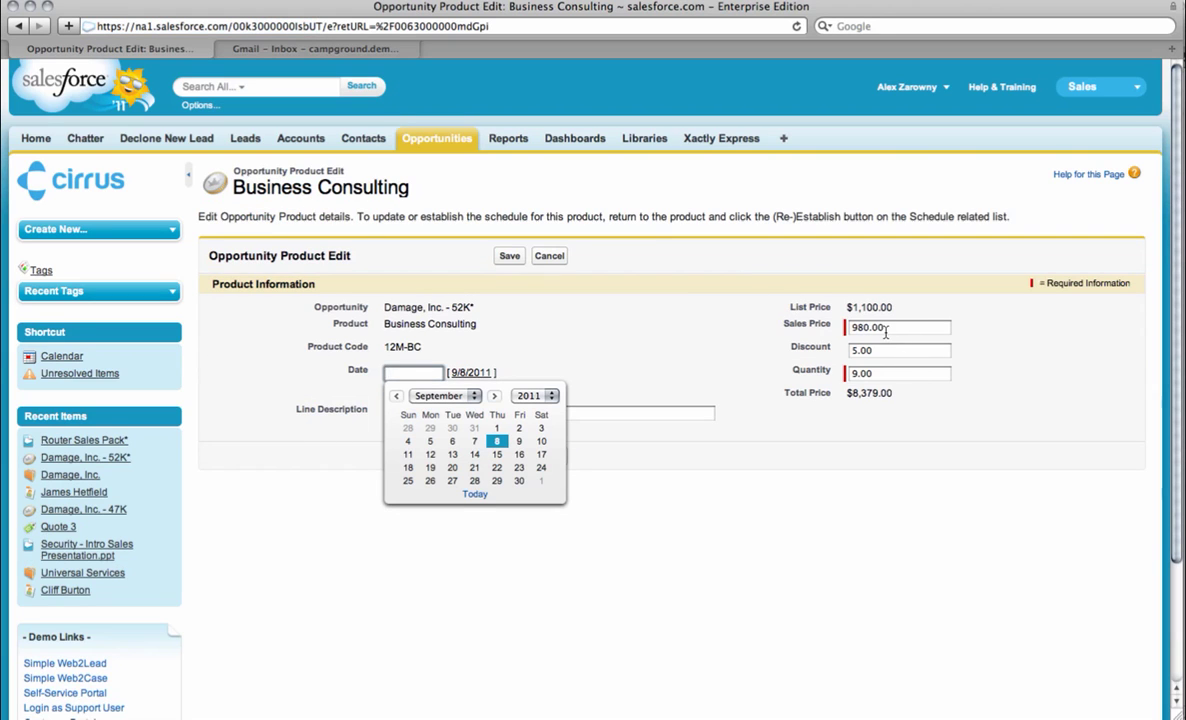
left_click_drag(885, 327, 851, 333)
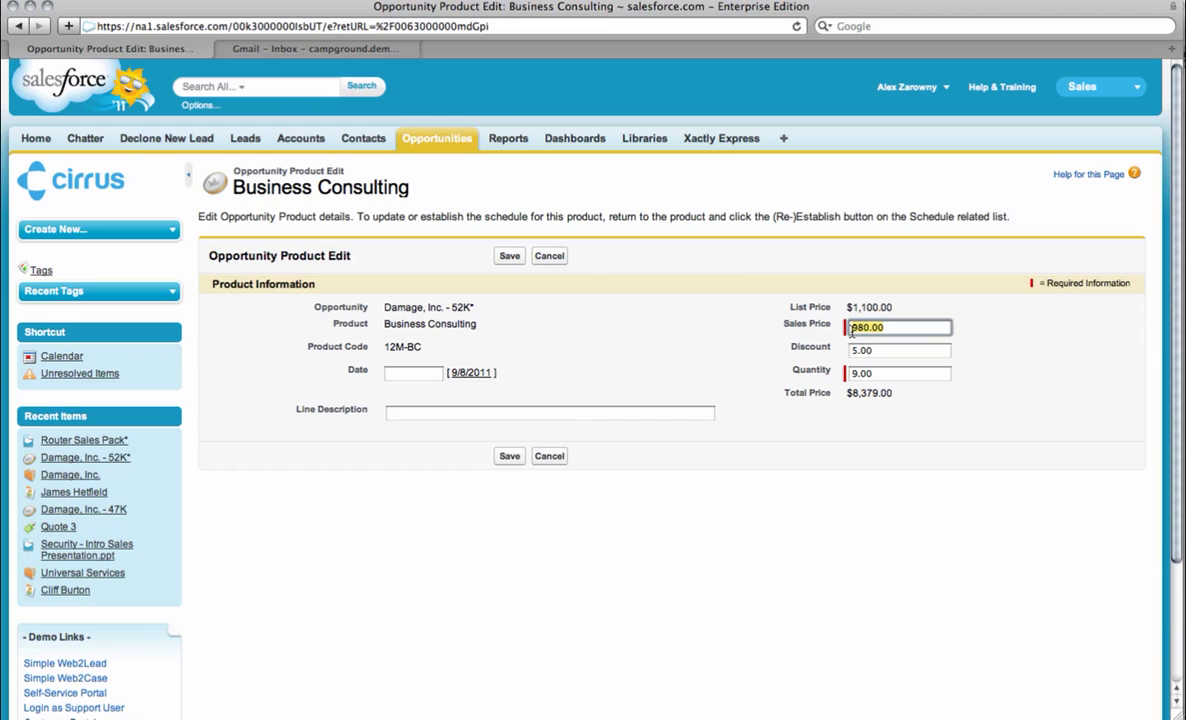
type("500")
left_click(510, 457)
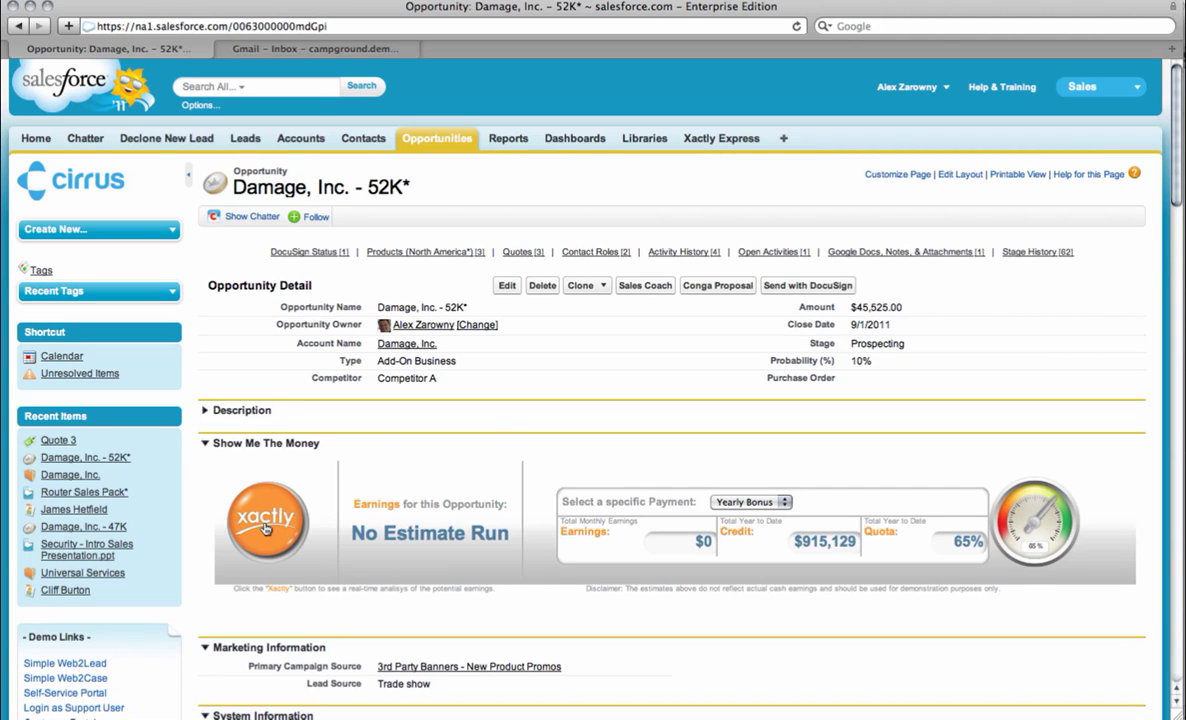
left_click(266, 520)
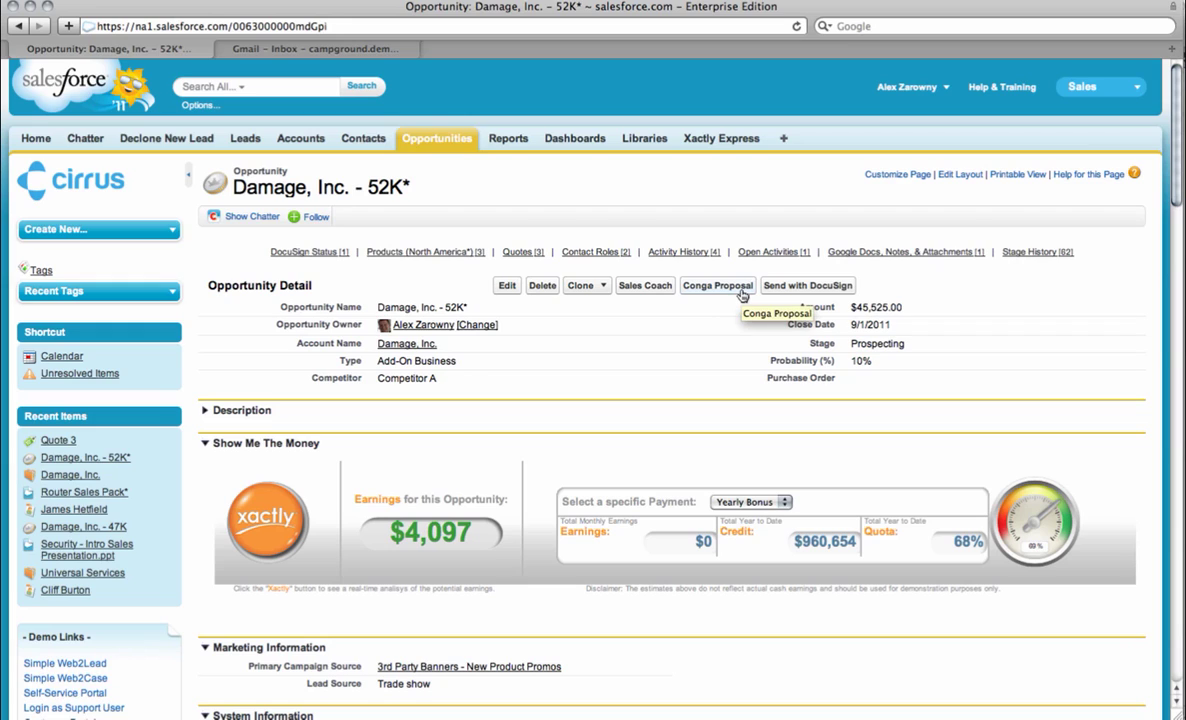
Launch Conga Composer from the Conga Proposal button on the 52K* opportunity.
left_click(741, 290)
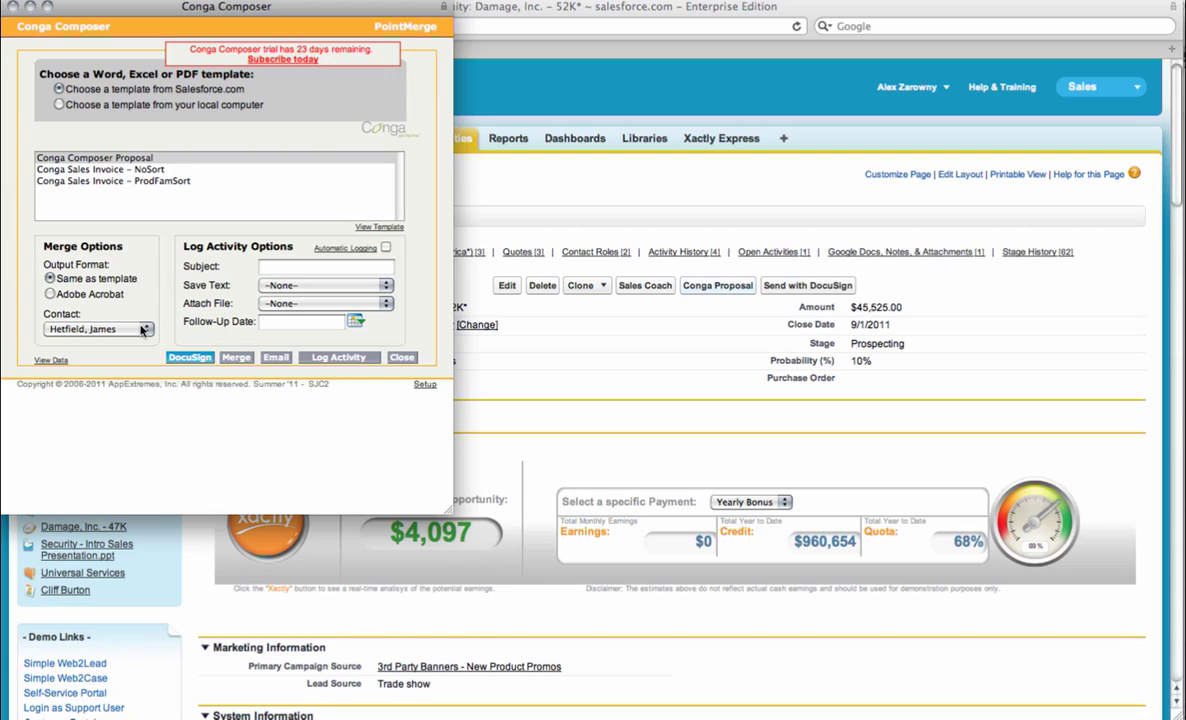
Merge the proposal into a DocuSign envelope for one signer and review its settings.
left_click(190, 358)
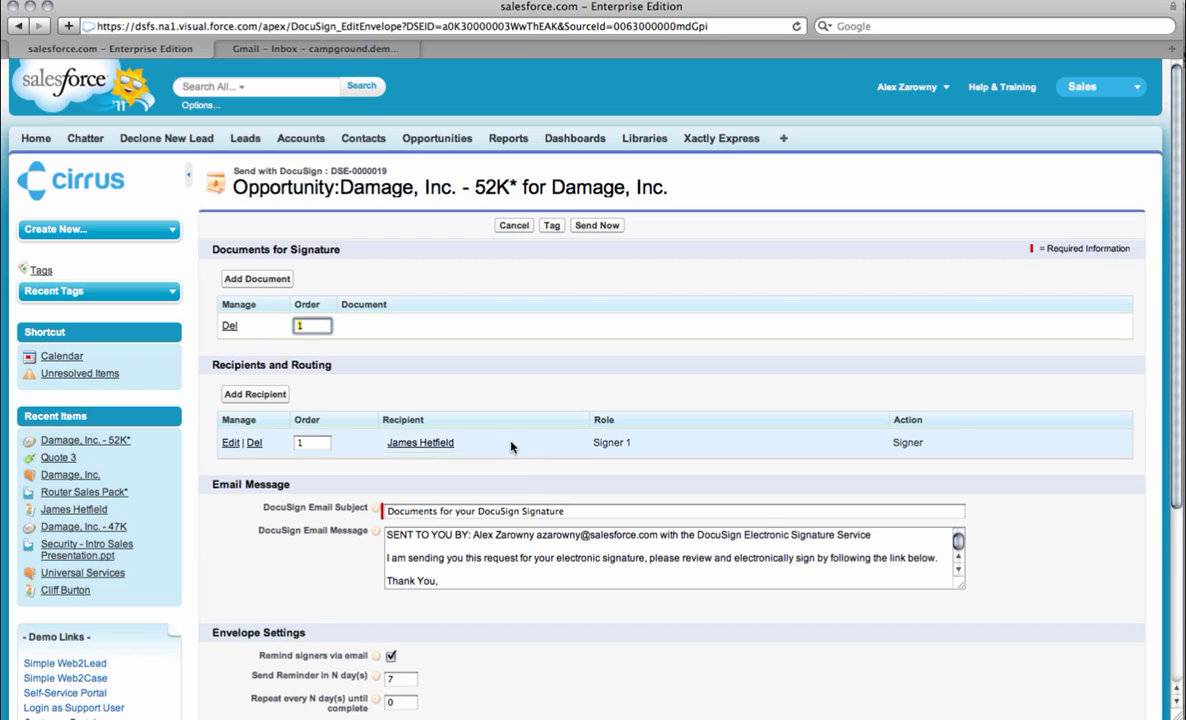
scroll(511, 446, "down", 5)
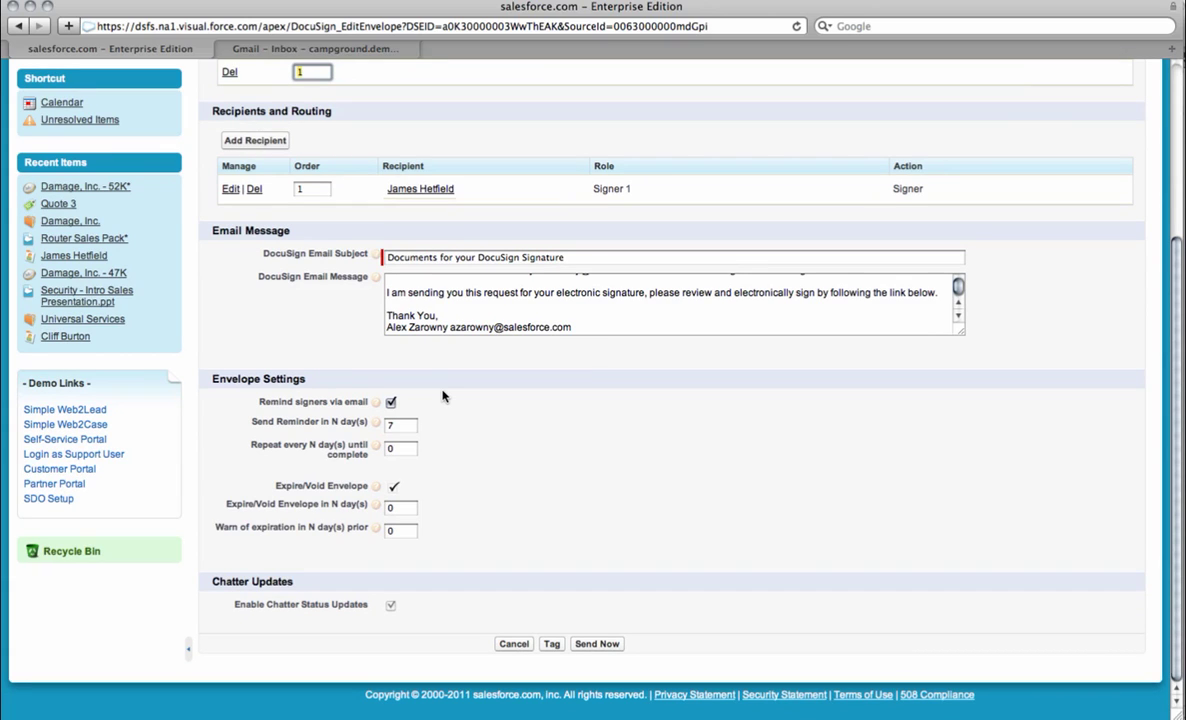
Send the DocuSign envelope for the Damage, Inc. - 52K* opportunity for signature.
left_click(600, 646)
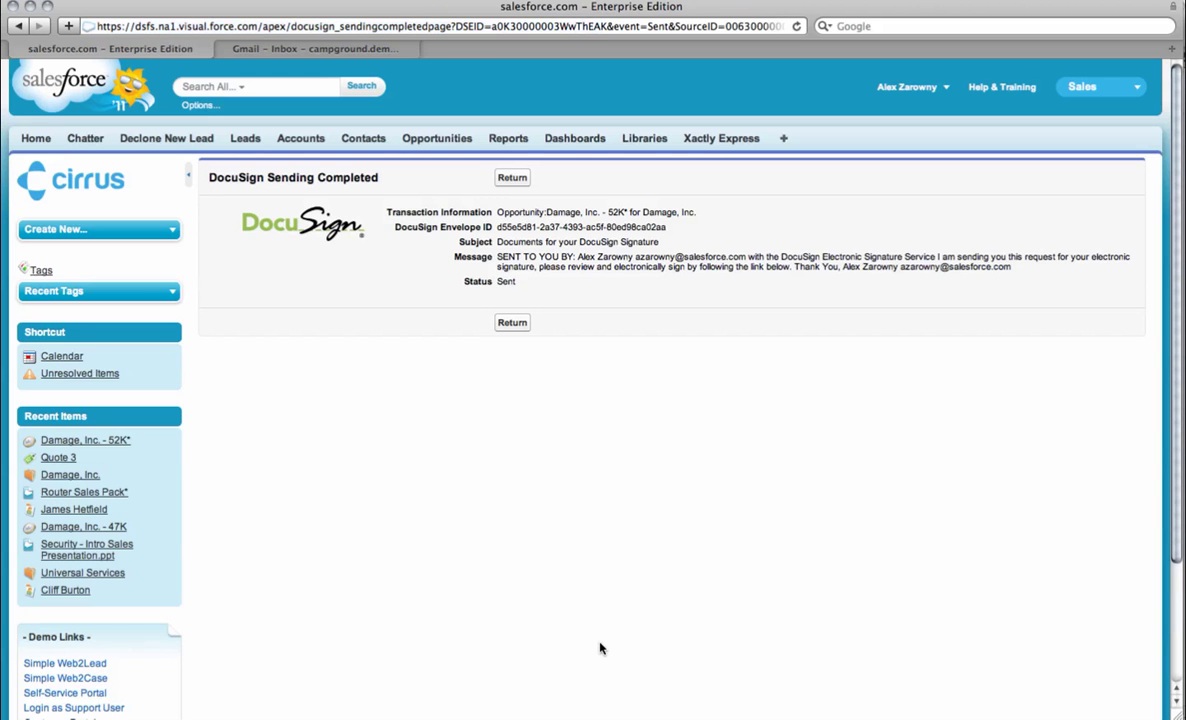
Leave the Sending Completed page and open the DocuSign signing page from the Gmail invitation.
left_click(511, 324)
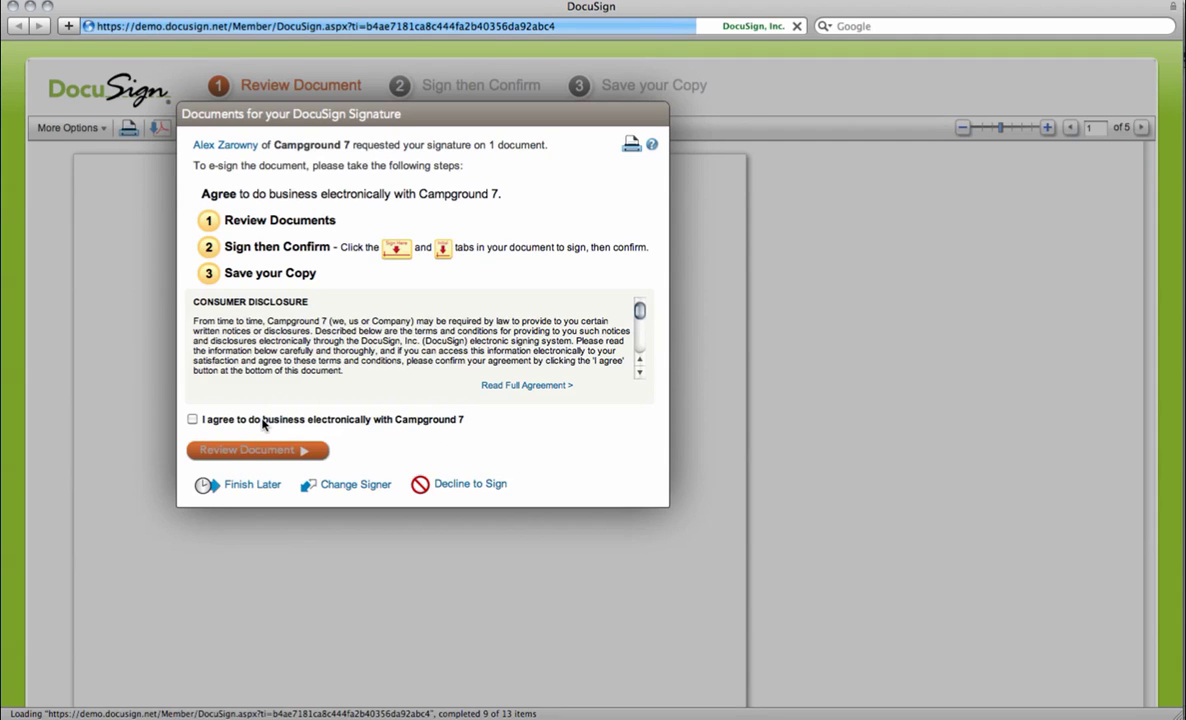
Agree to do business electronically and start the guided signing of the Solutions Proposal.
left_click(192, 420)
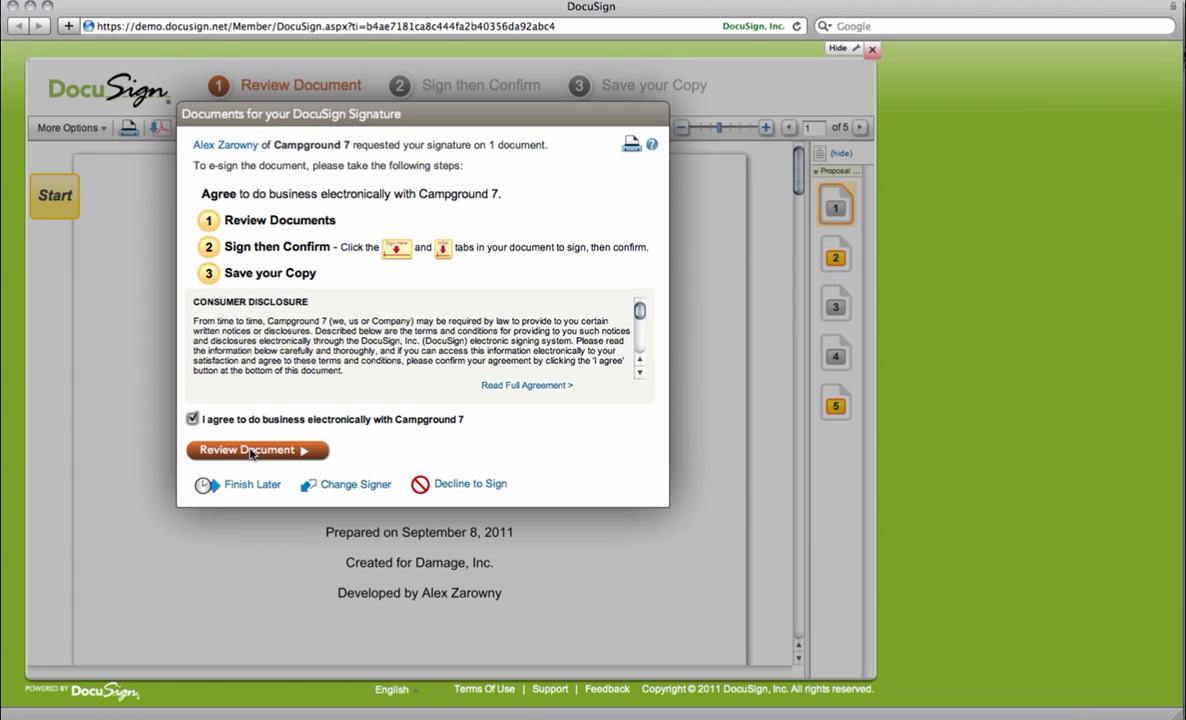
left_click(251, 451)
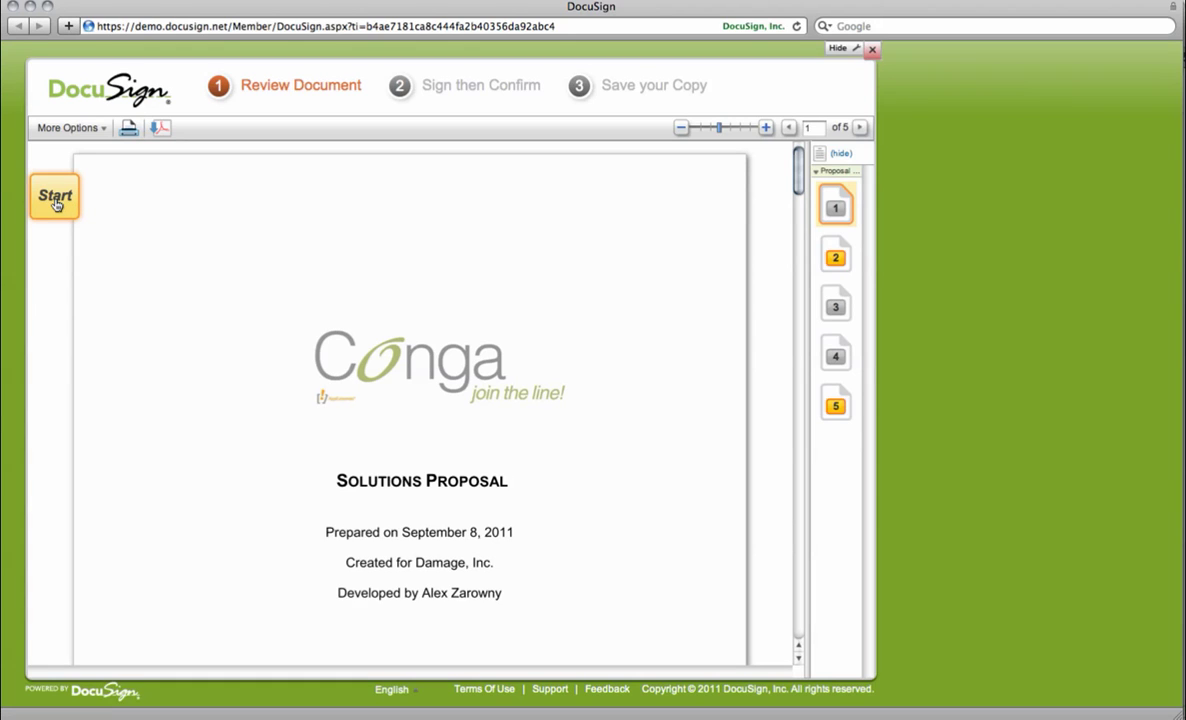
left_click(56, 203)
Adopt the second signature style and initial page 2 of the proposal.
left_click(704, 390)
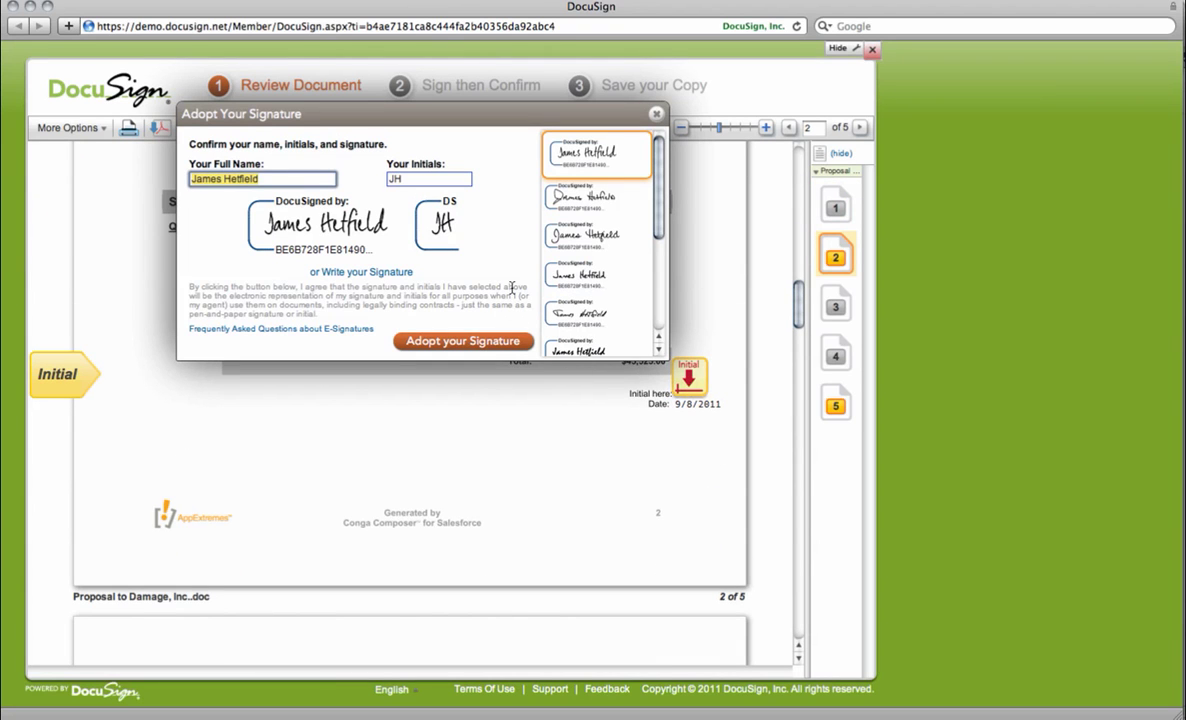
left_click(566, 211)
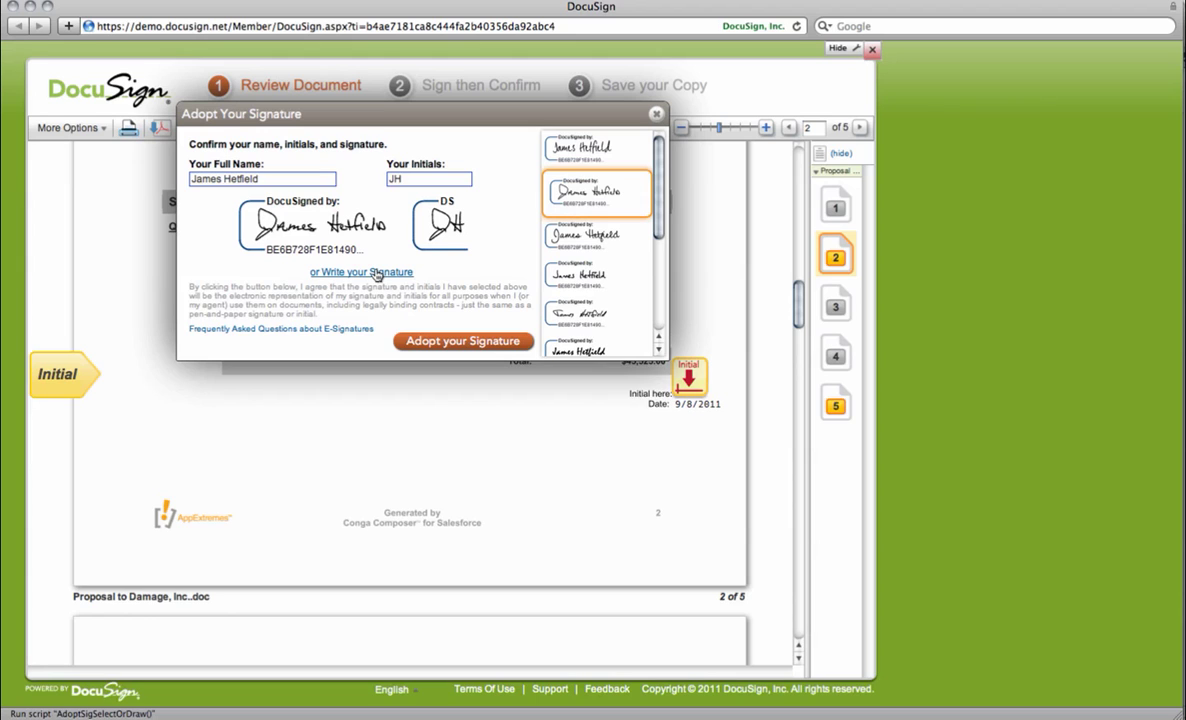
left_click(474, 341)
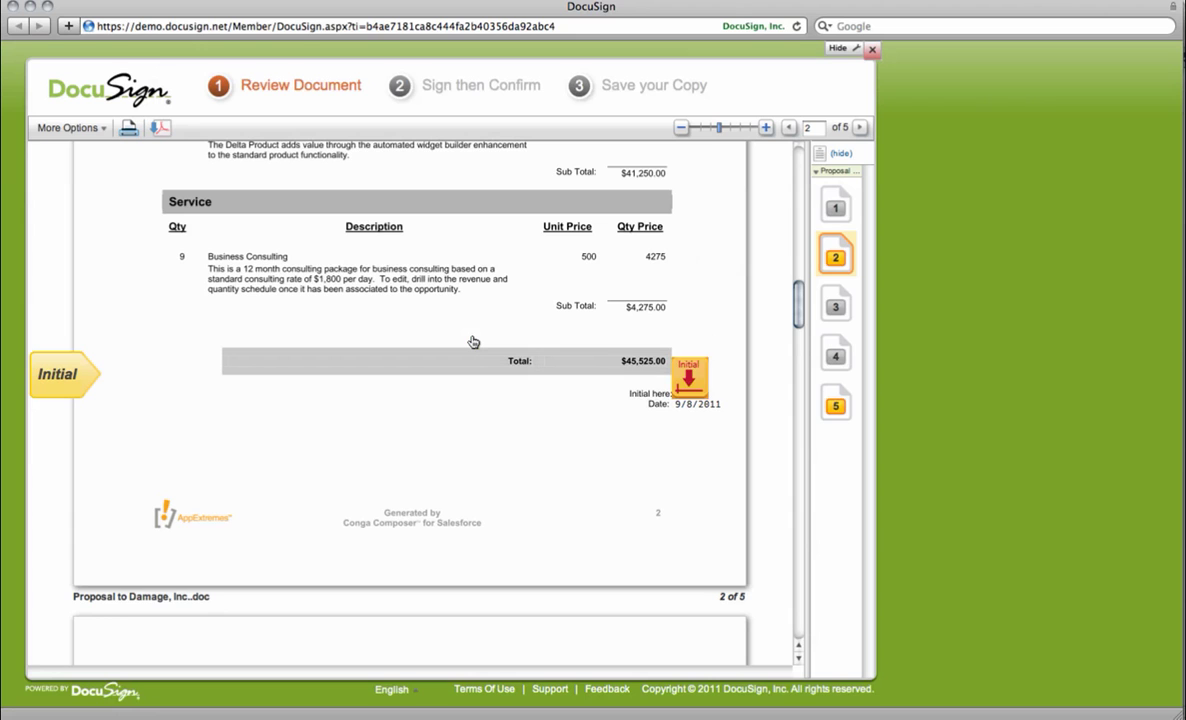
left_click(690, 375)
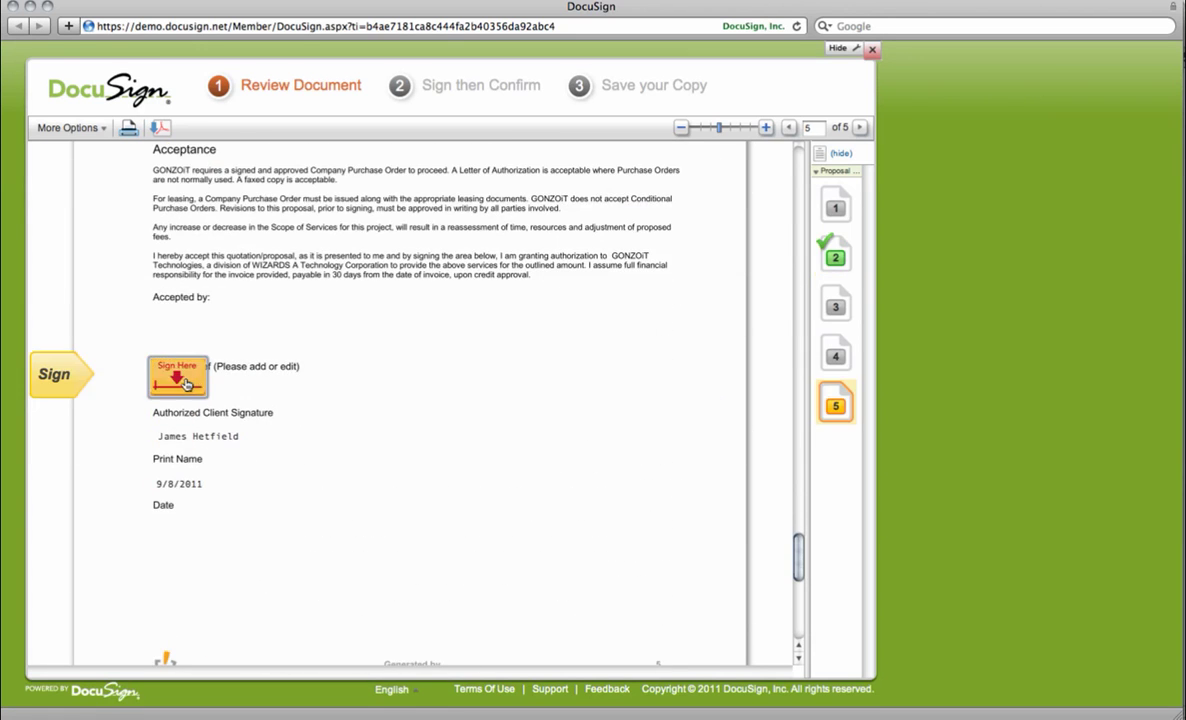
Sign the page 5 acceptance section, confirm signing, and close the DocuSign windows.
left_click(179, 378)
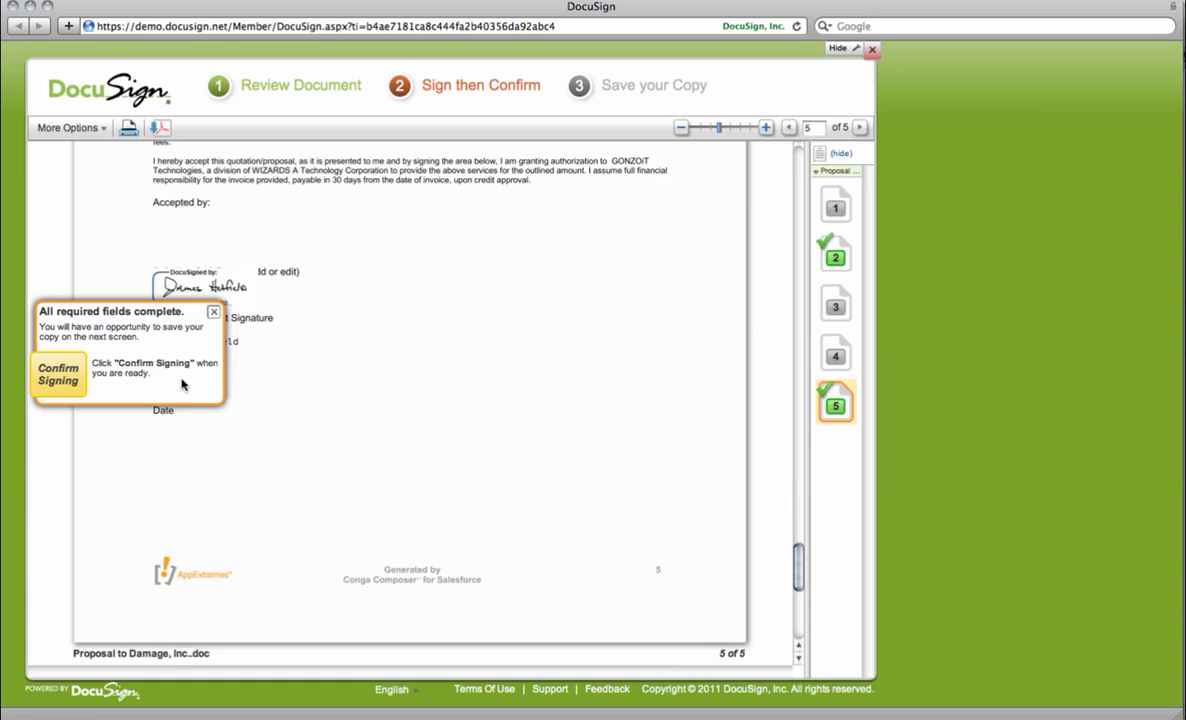
left_click(60, 374)
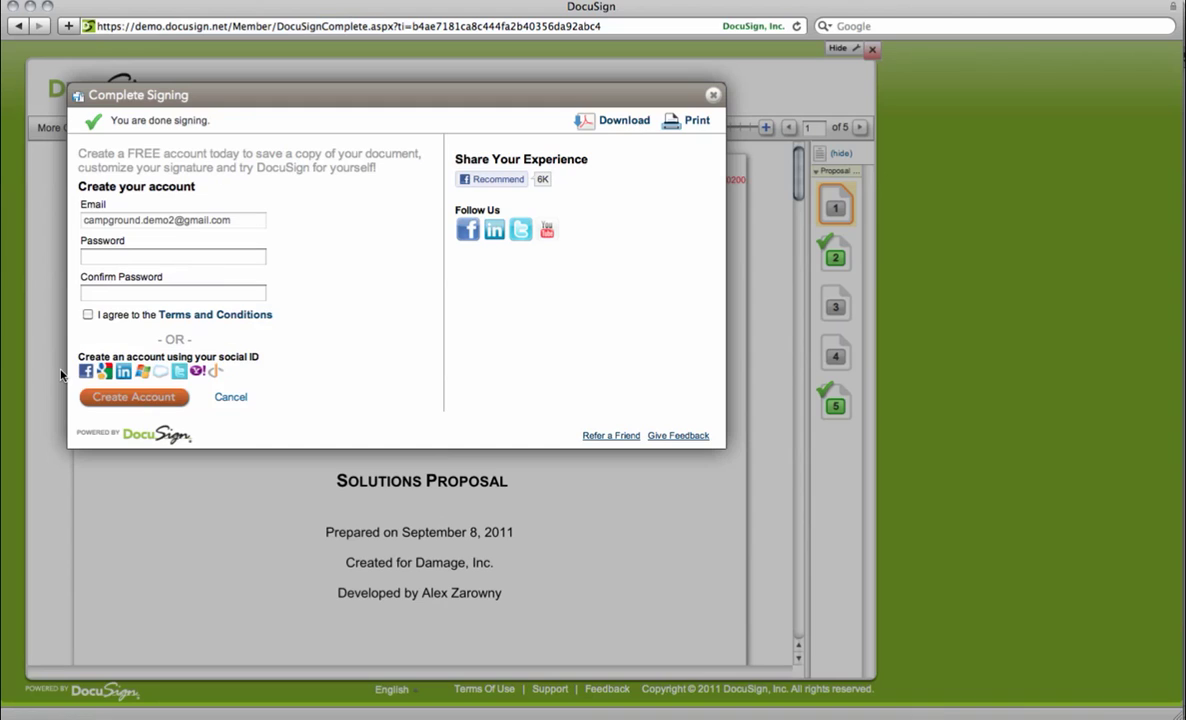
left_click(713, 95)
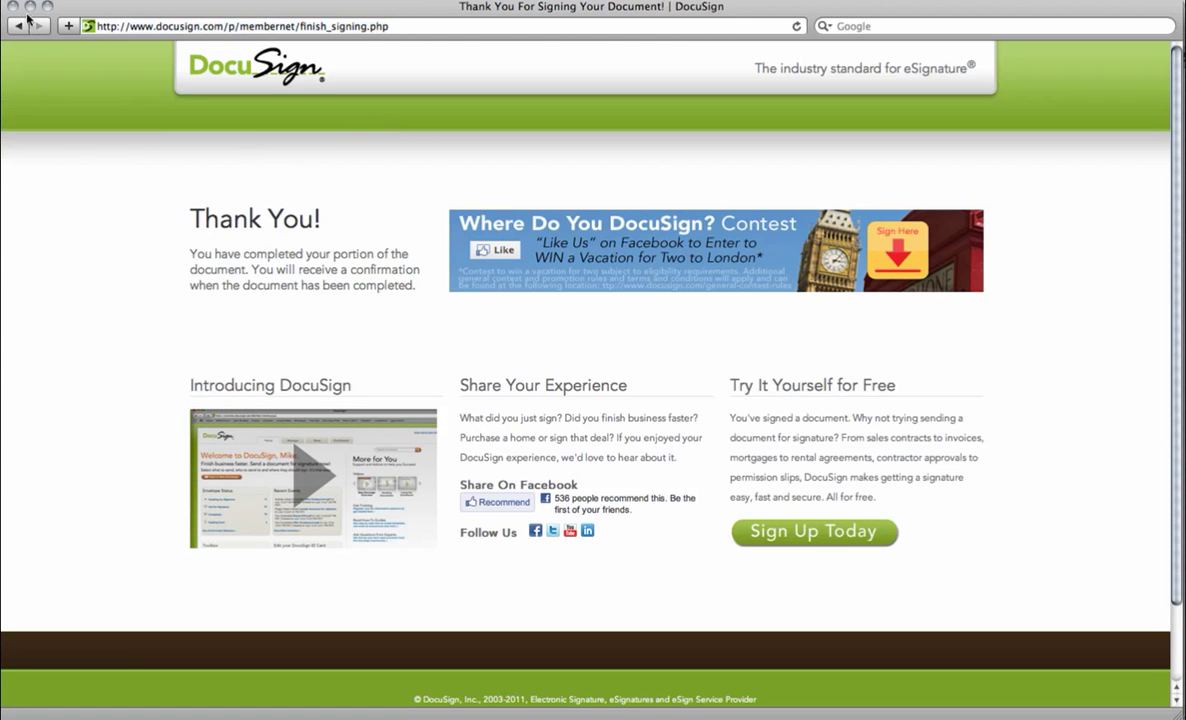
left_click(13, 7)
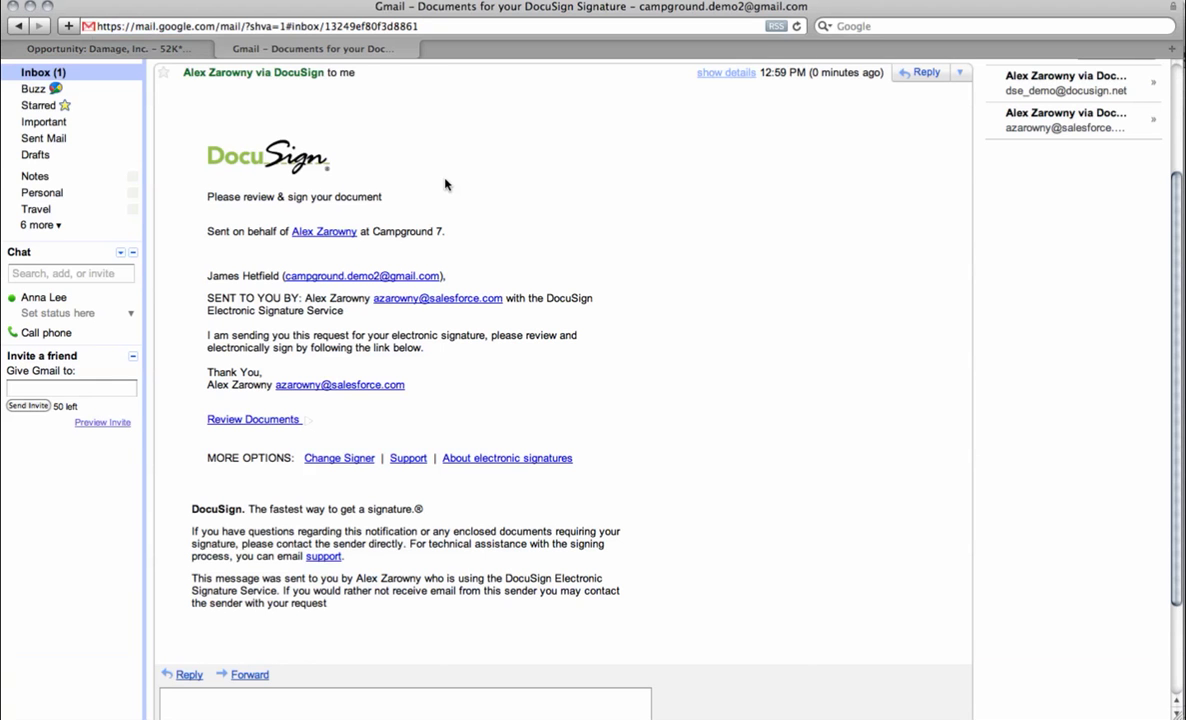
Read the Completed: Documents for your DocuSign Signature email, then return to the Salesforce opportunity.
scroll(445, 185, "up", 4)
left_click(44, 235)
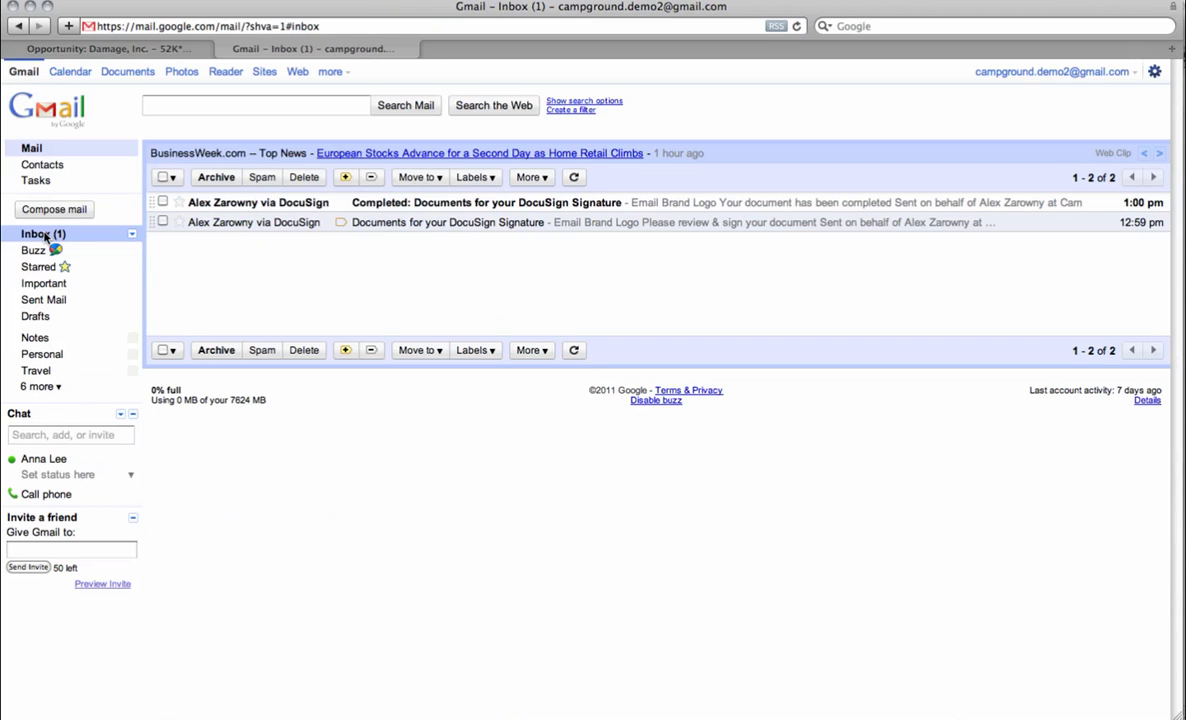
left_click(322, 204)
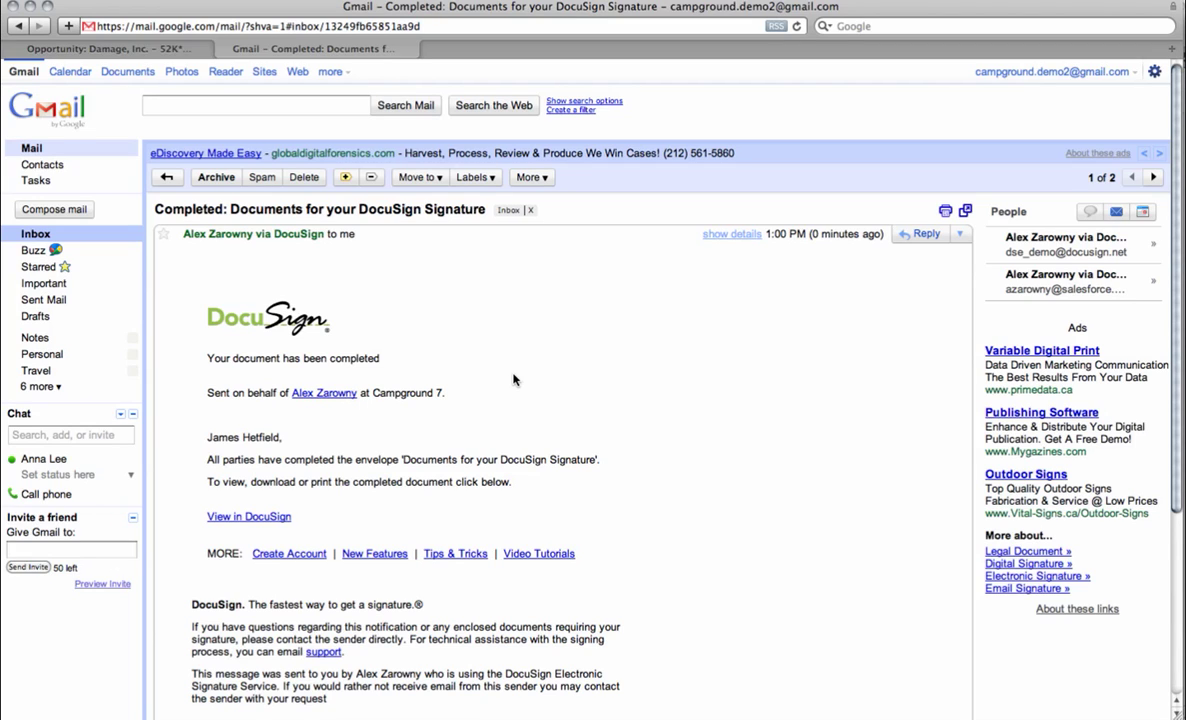
left_click(143, 49)
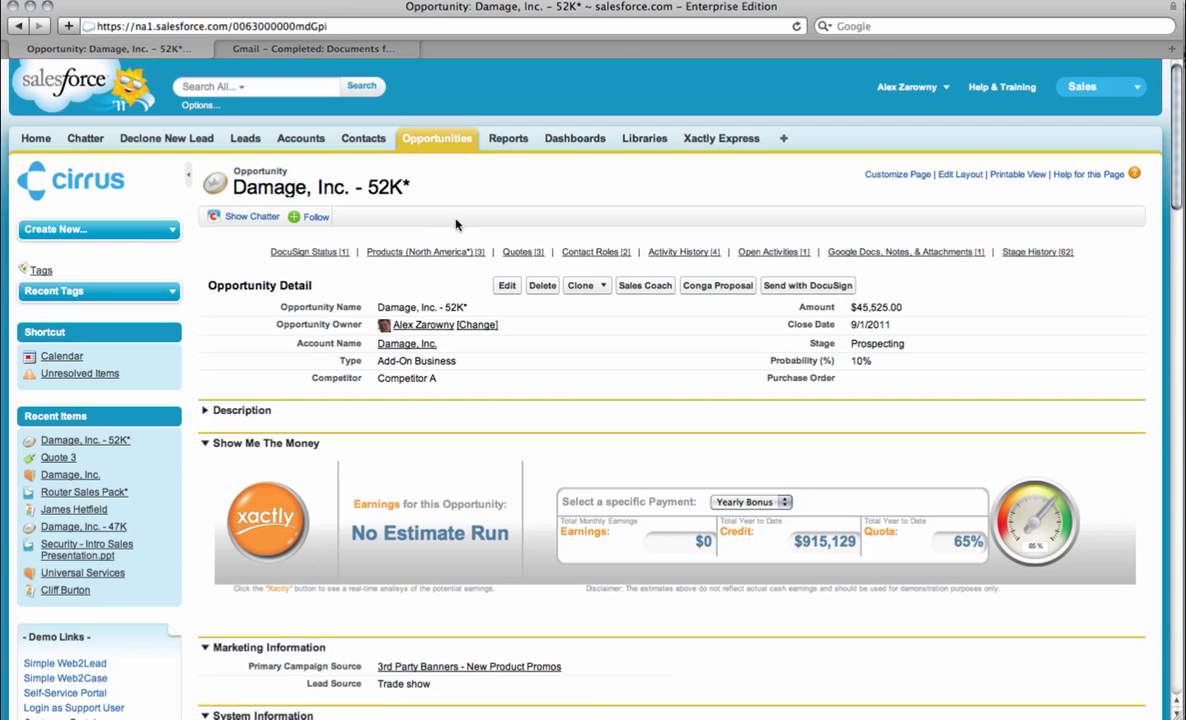
Reload the Damage, Inc. - 52K* opportunity and check its DocuSign Status envelopes.
left_click(97, 446)
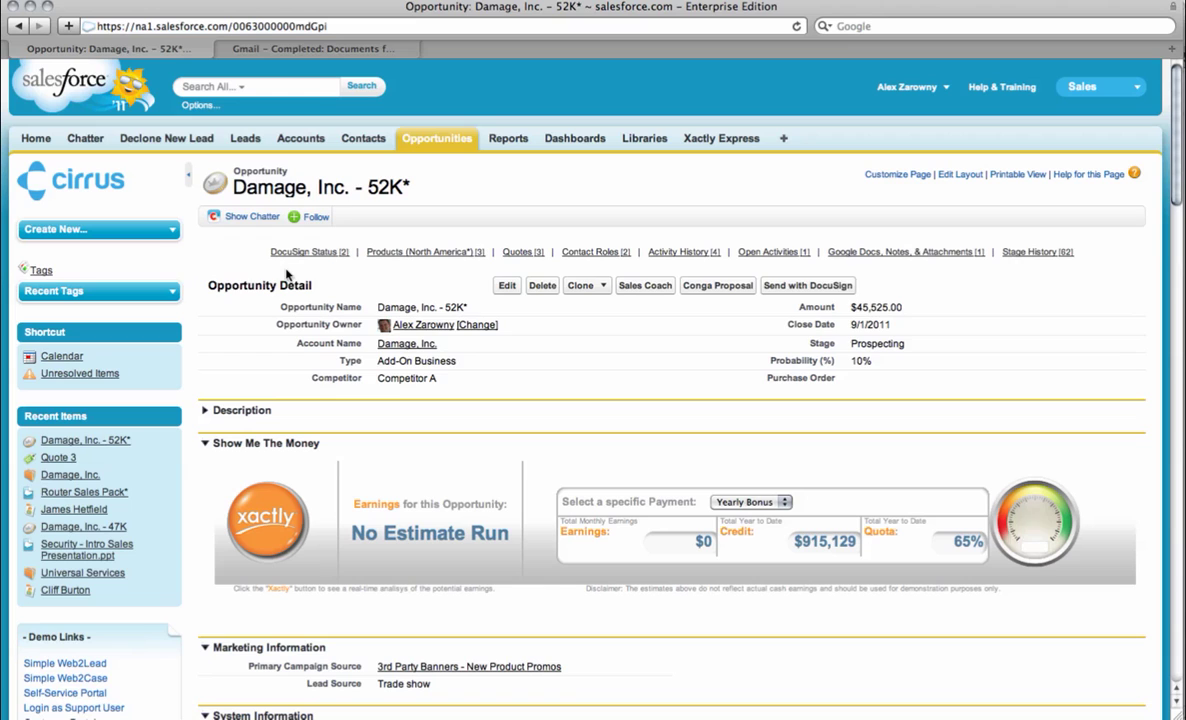
mouse_move(286, 251)
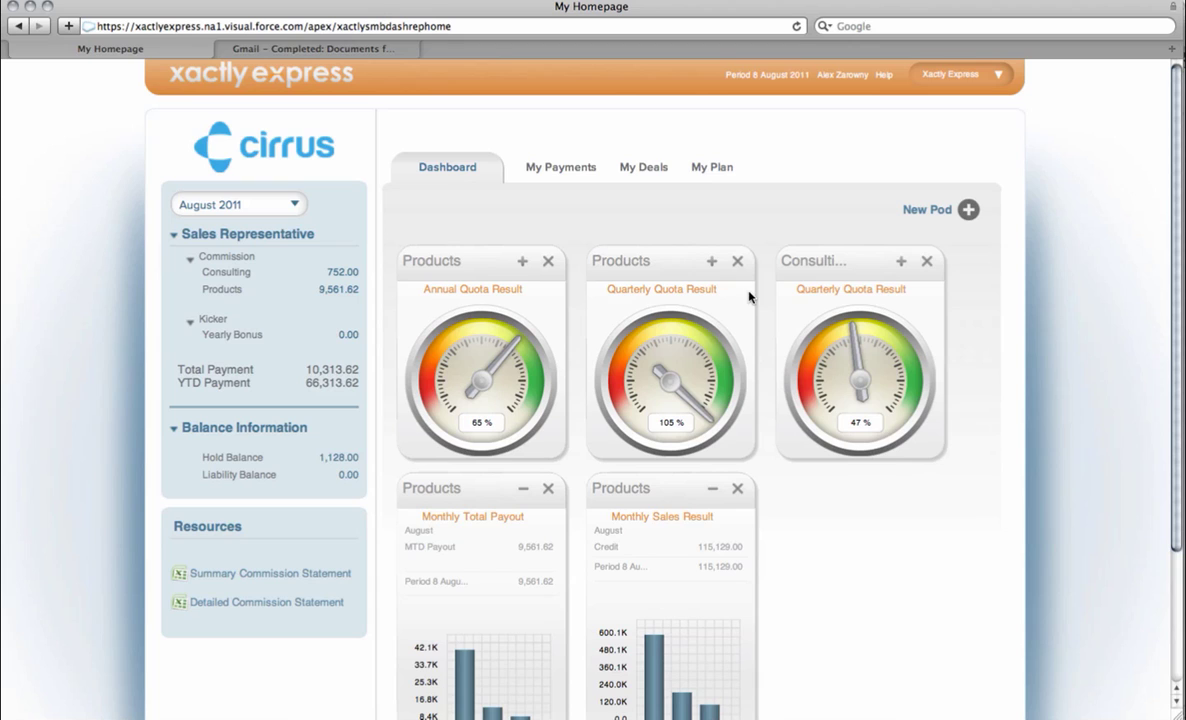
Review the My Payments breakdown (total 10,313.62), then go back to Salesforce.
left_click(570, 170)
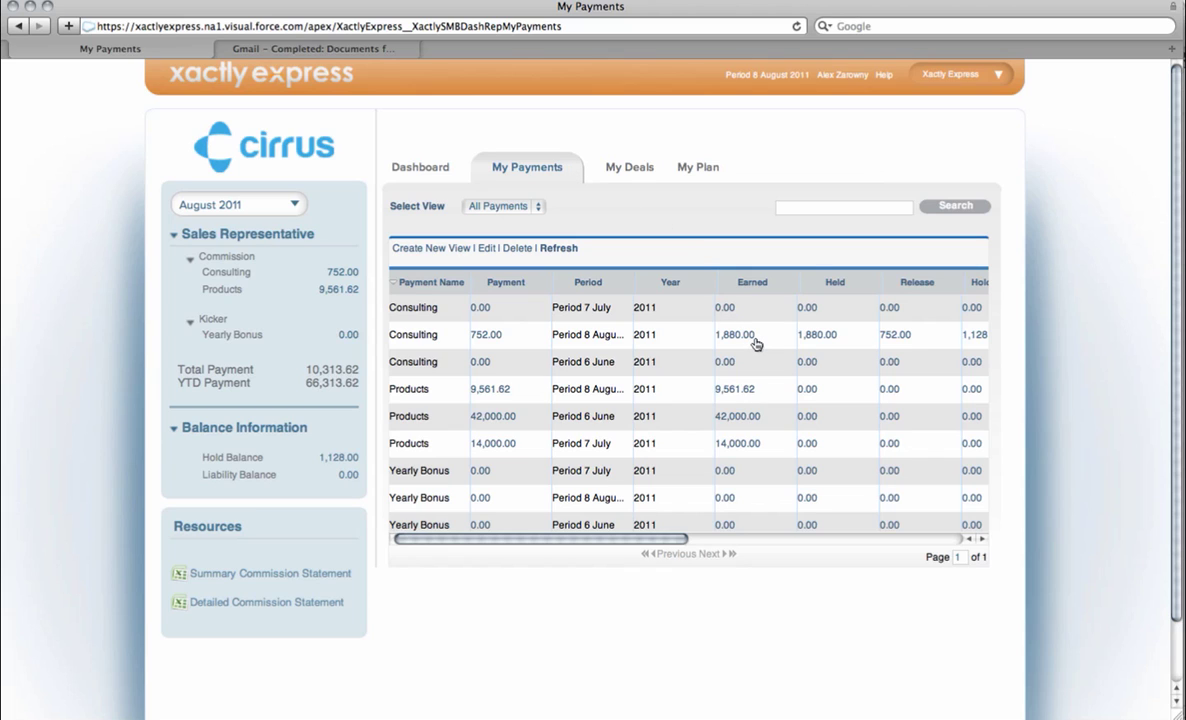
left_click(955, 74)
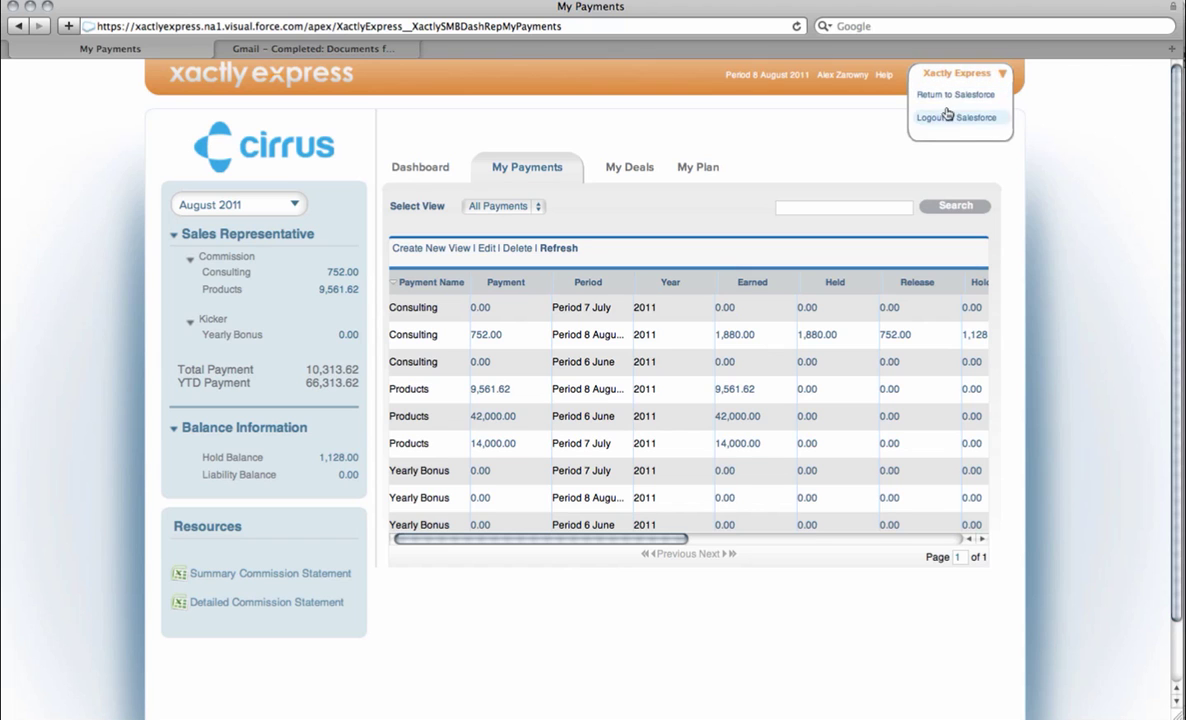
left_click(945, 95)
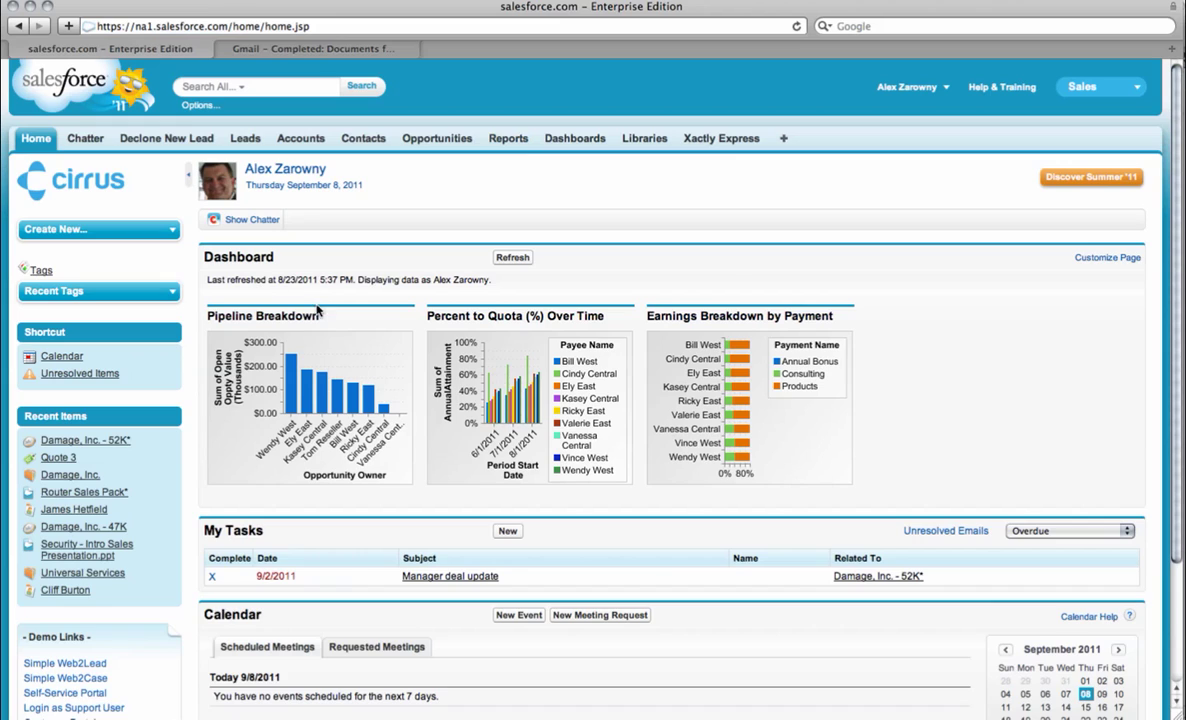
Highlight the Pipeline Breakdown chart title on the Salesforce home dashboard.
left_click_drag(320, 315, 207, 316)
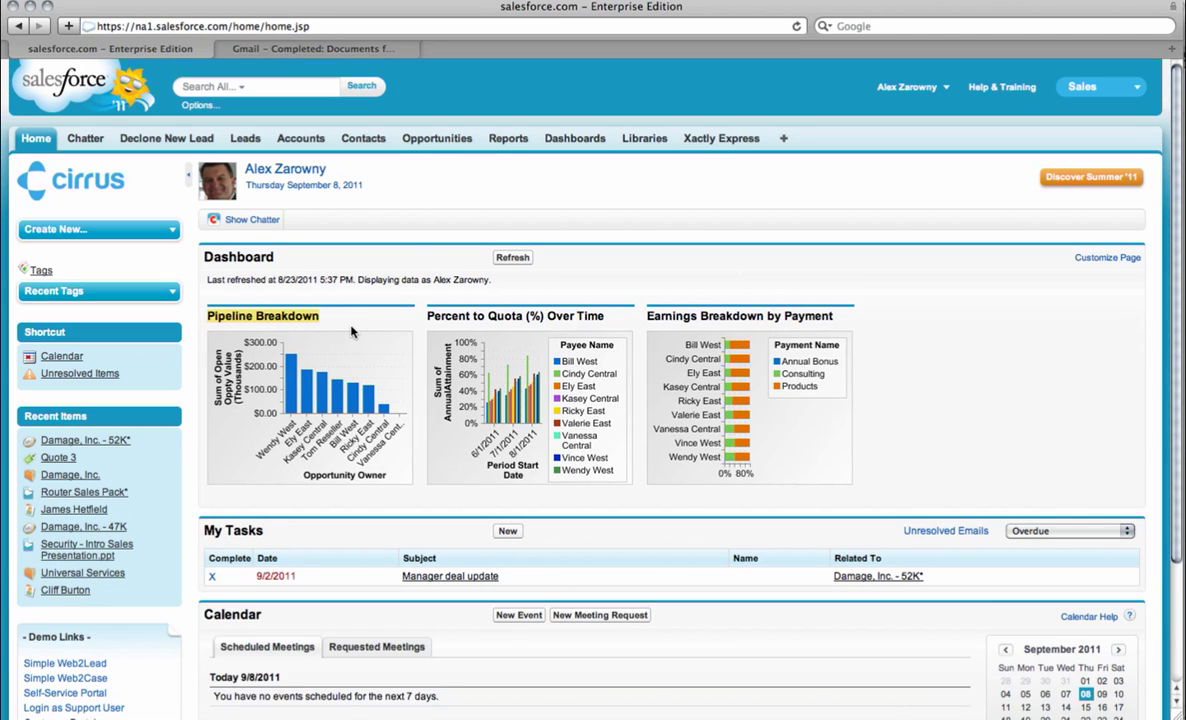